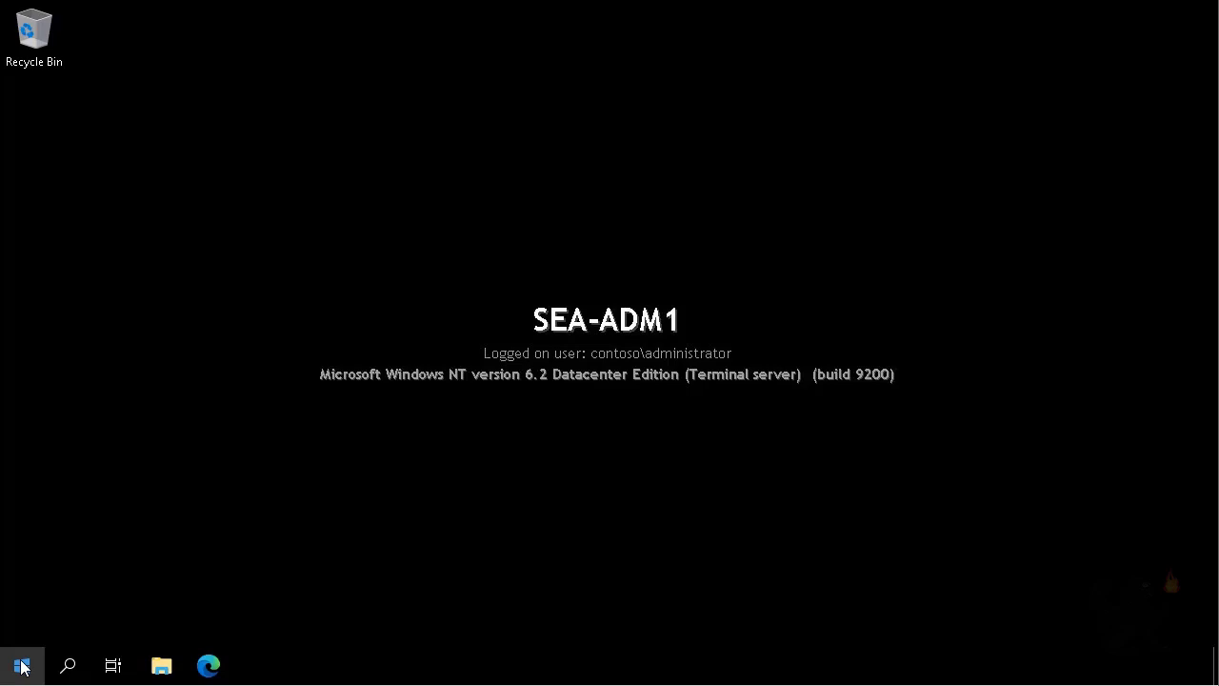
# Launch Active Directory Users and Computers from Windows Administrative Tools and view the Managers OU.
pyautogui.click(21, 665)
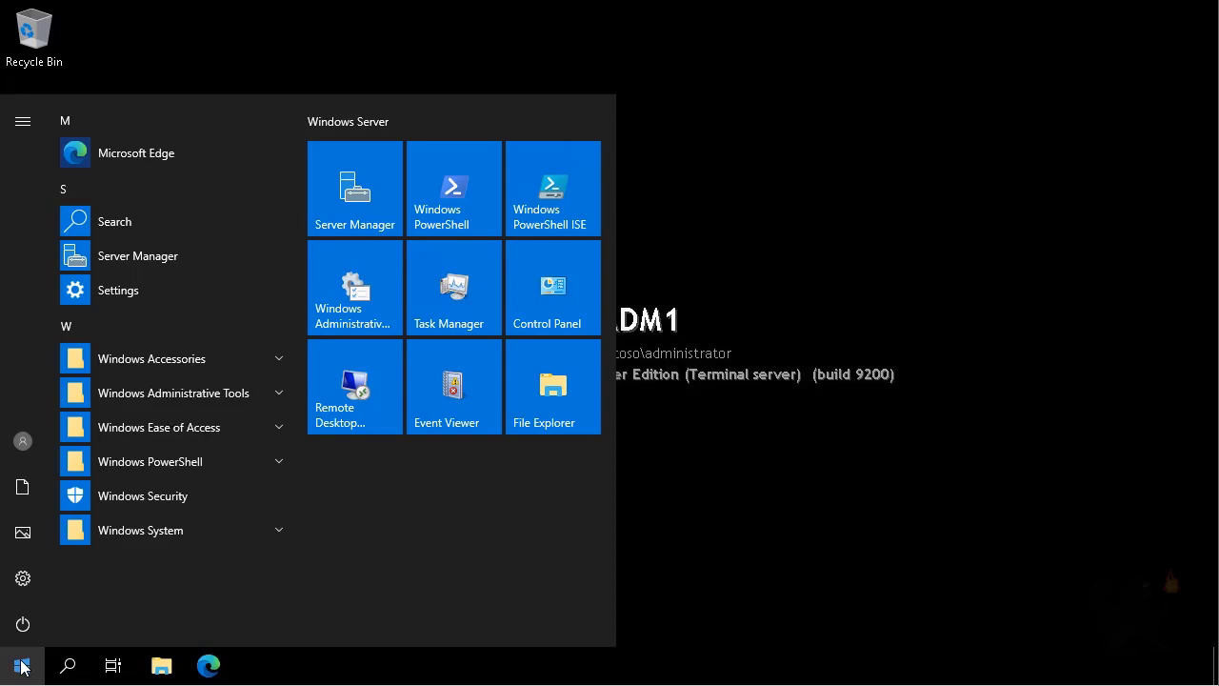
pyautogui.click(350, 278)
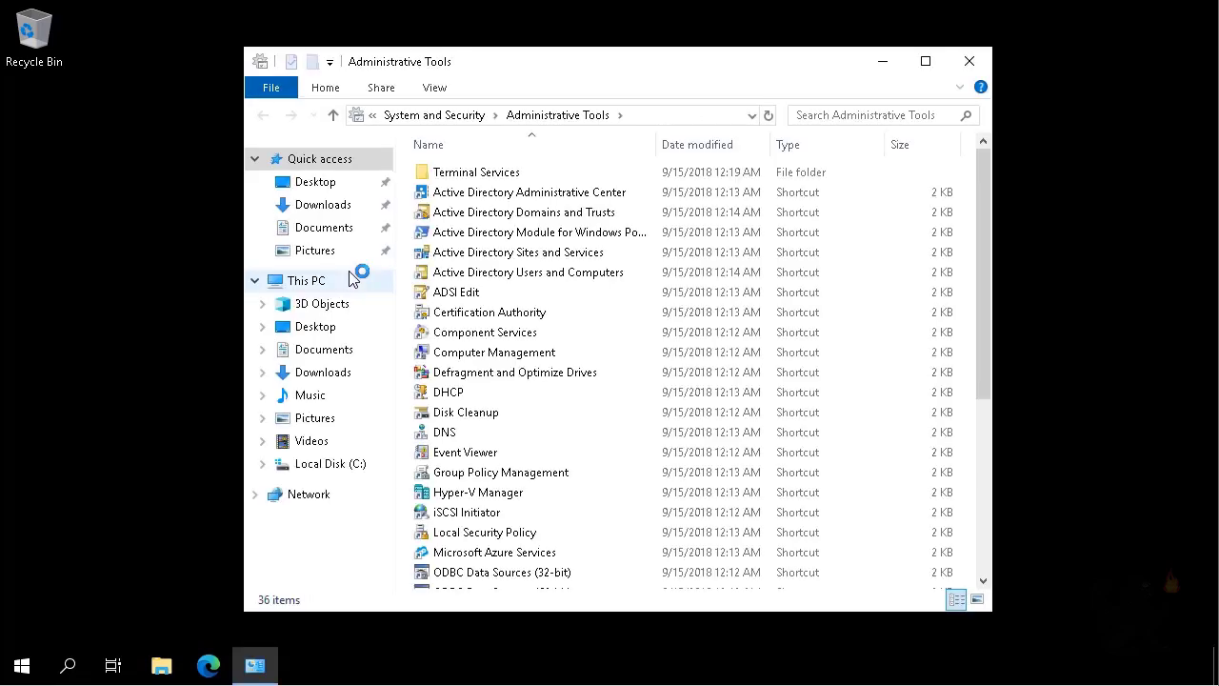
pyautogui.click(521, 278)
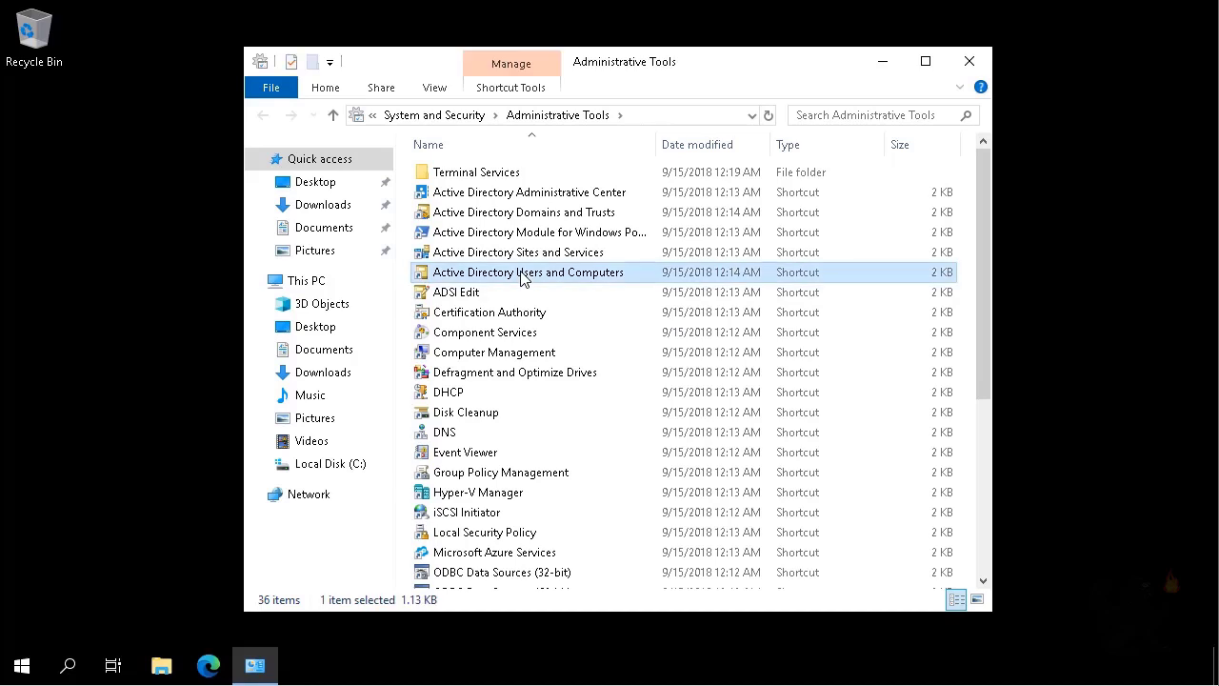
pyautogui.doubleClick(522, 276)
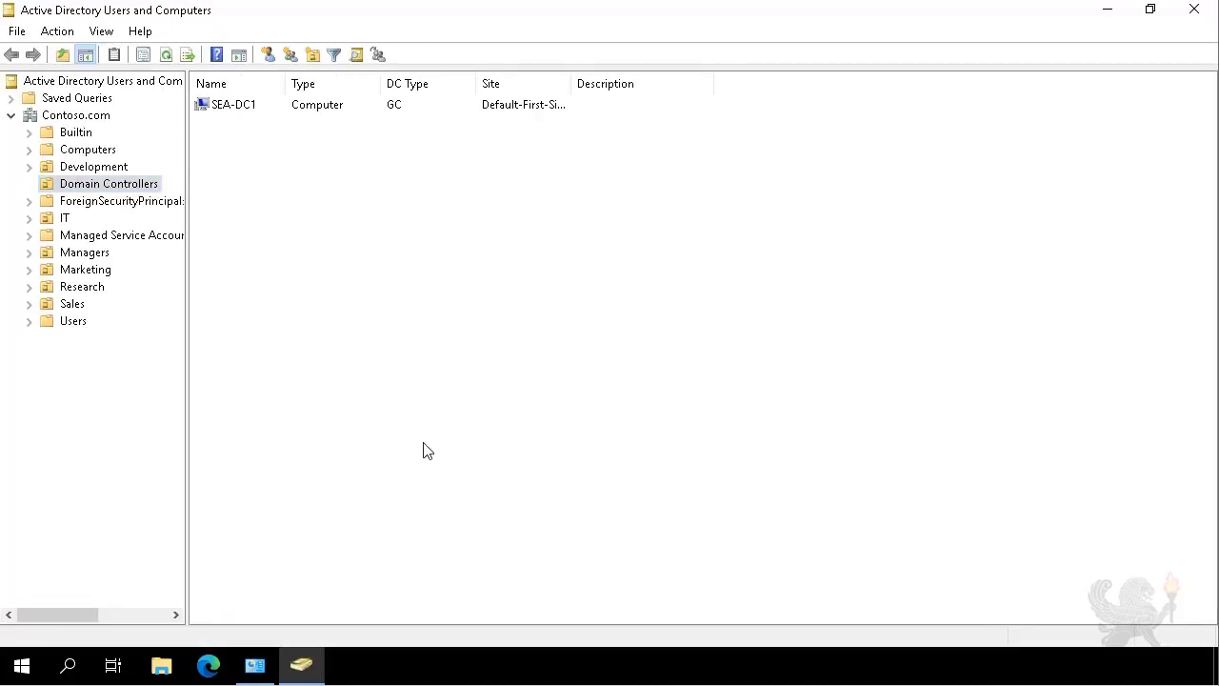
pyautogui.click(83, 255)
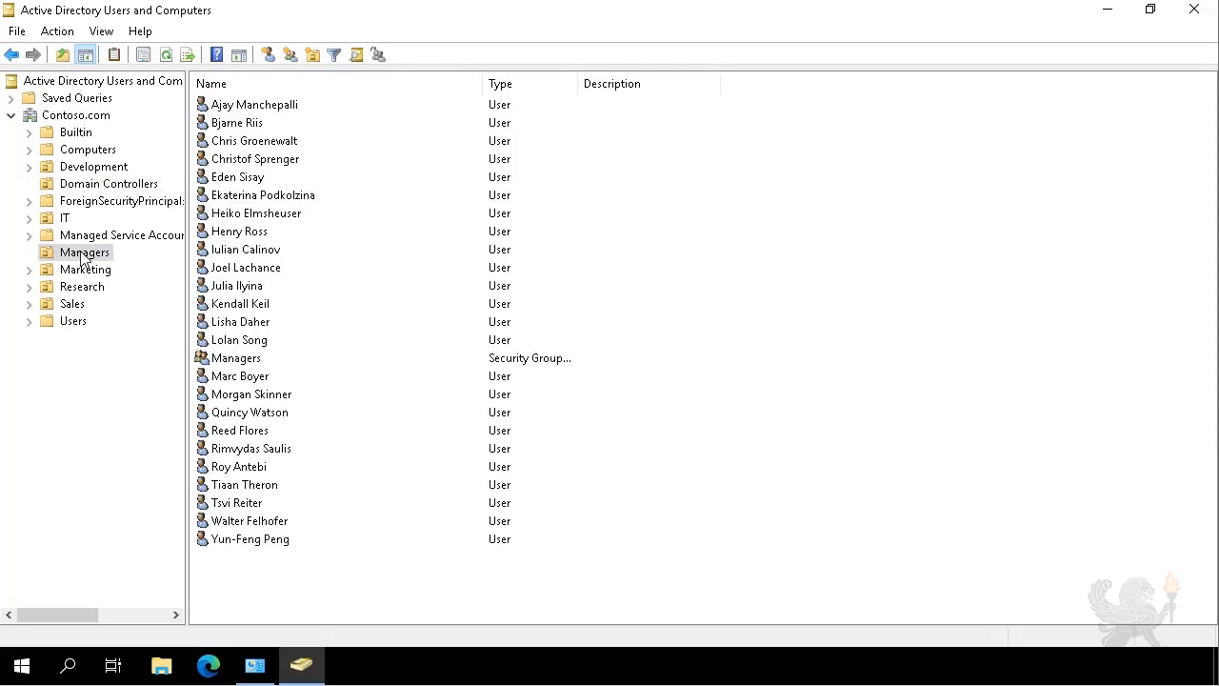
# Create a Global Security group named 'Sales Managers' in the Managers OU.
pyautogui.click(291, 56)
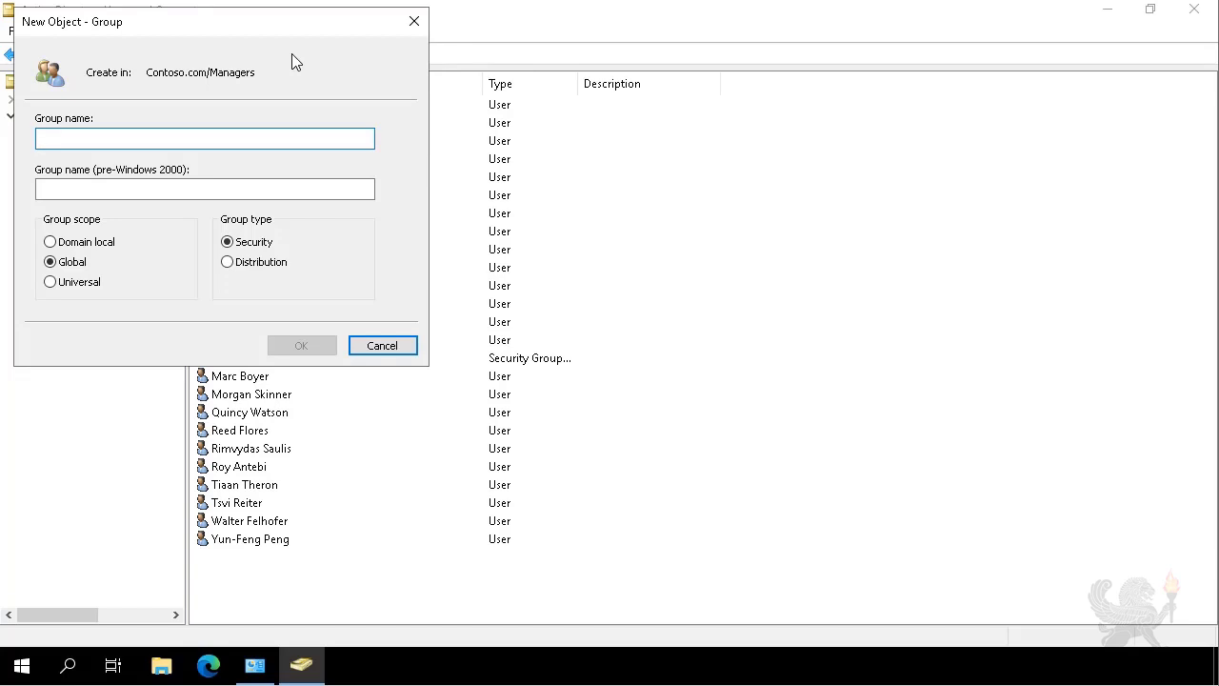
pyautogui.write('Sale')
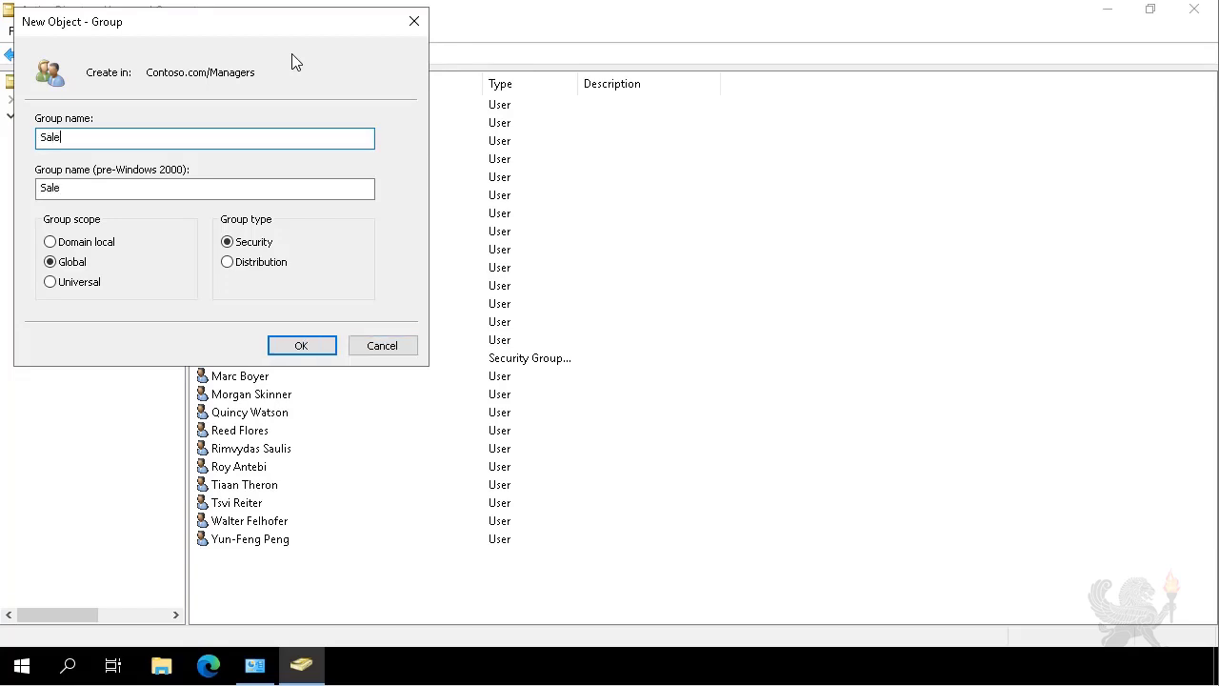
pyautogui.write('s Managers')
pyautogui.click(301, 345)
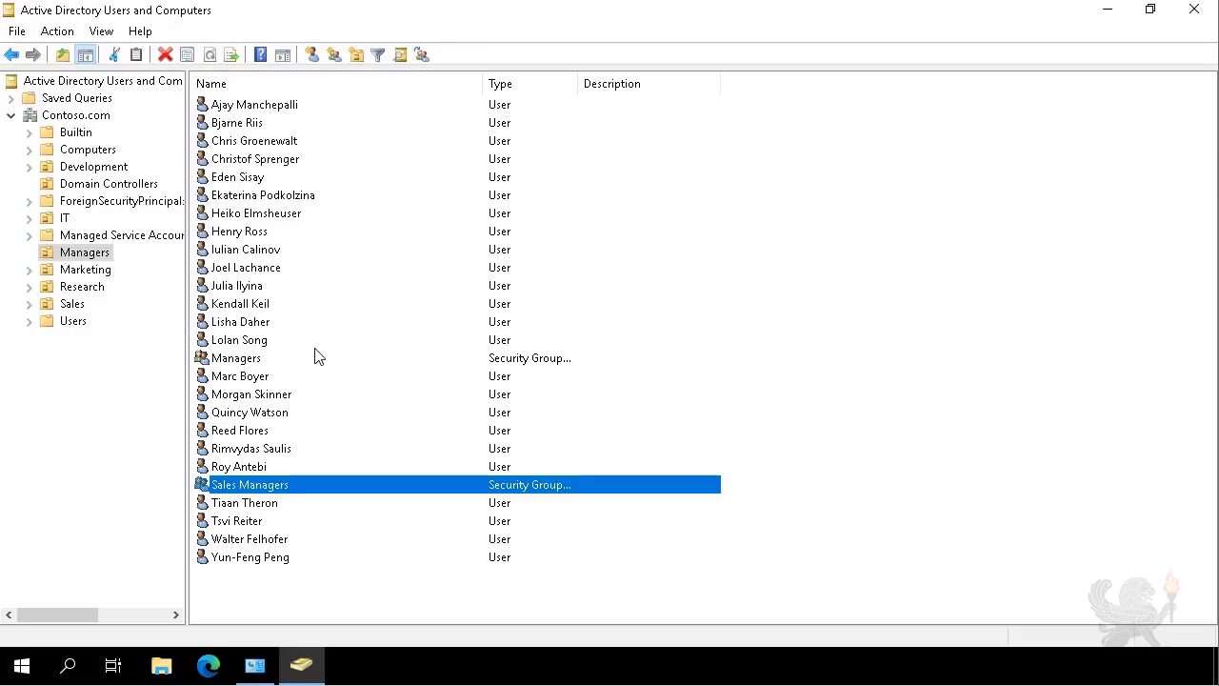
# Add the first Managers OU user to the Sales Managers group through its Member Of properties.
pyautogui.click(245, 106)
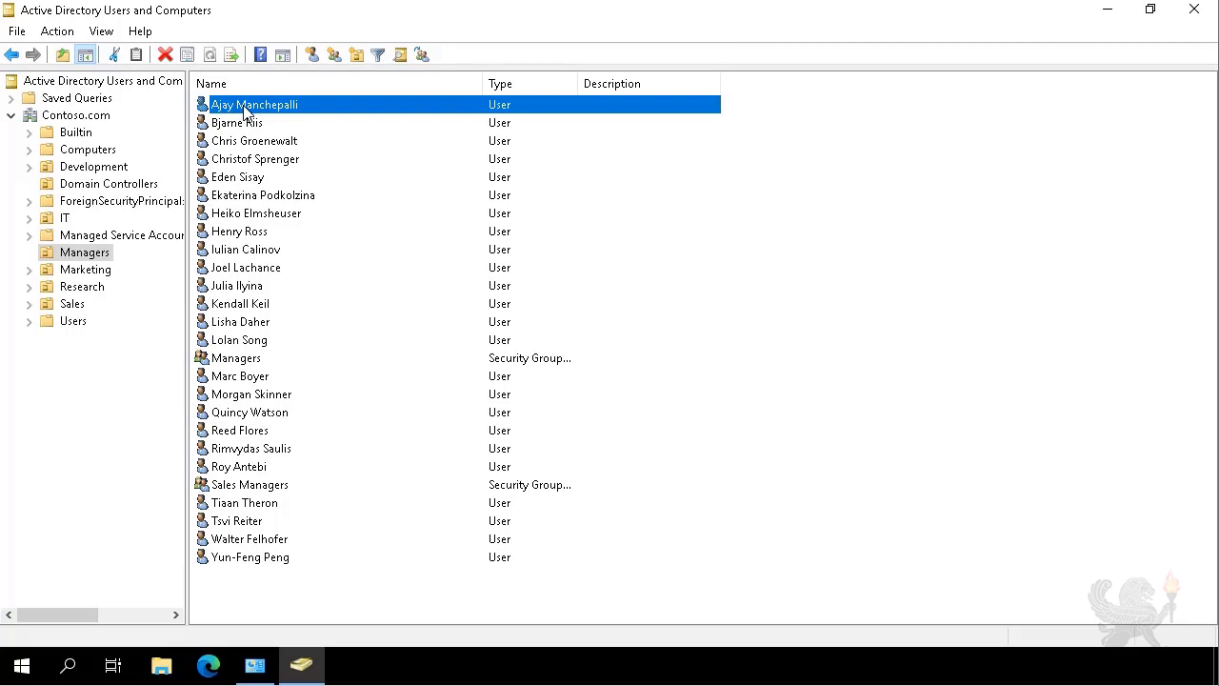
pyautogui.rightClick(245, 112)
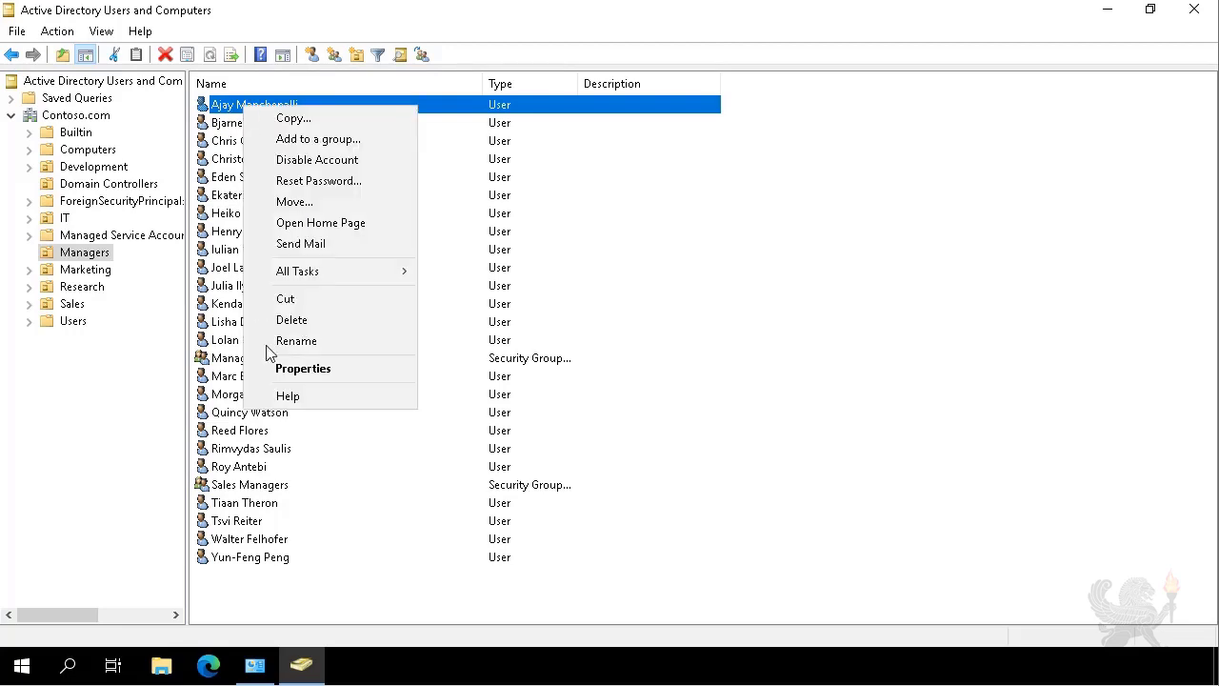
pyautogui.click(303, 369)
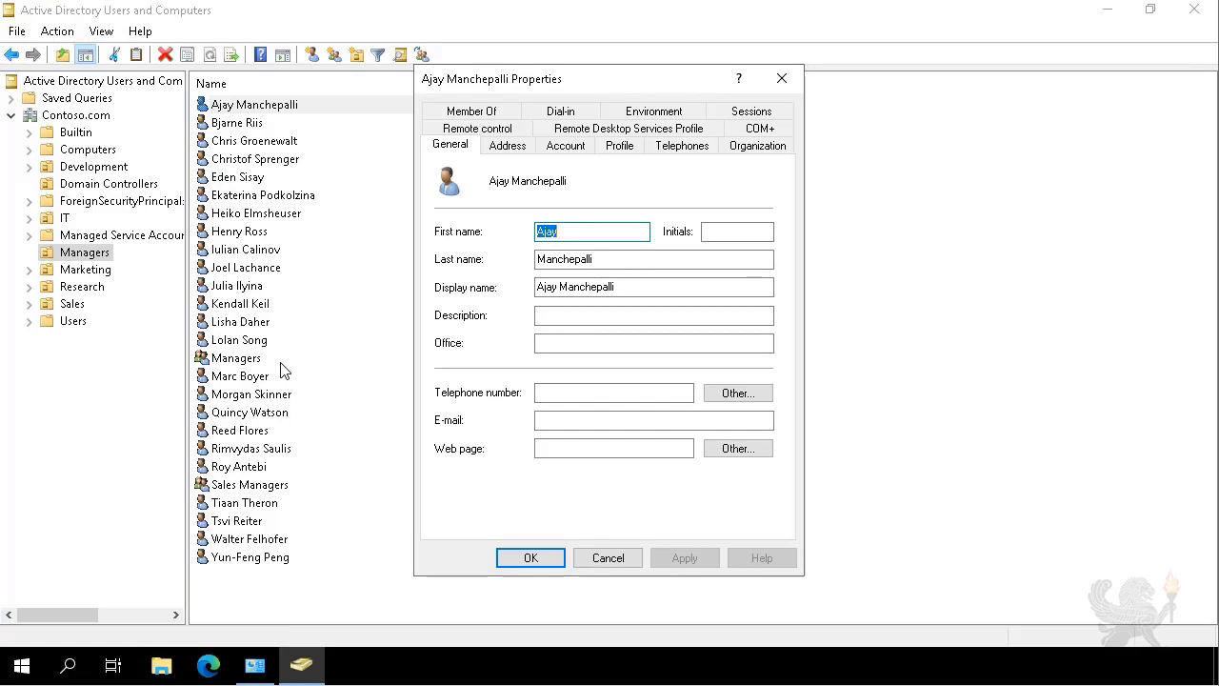
pyautogui.click(467, 112)
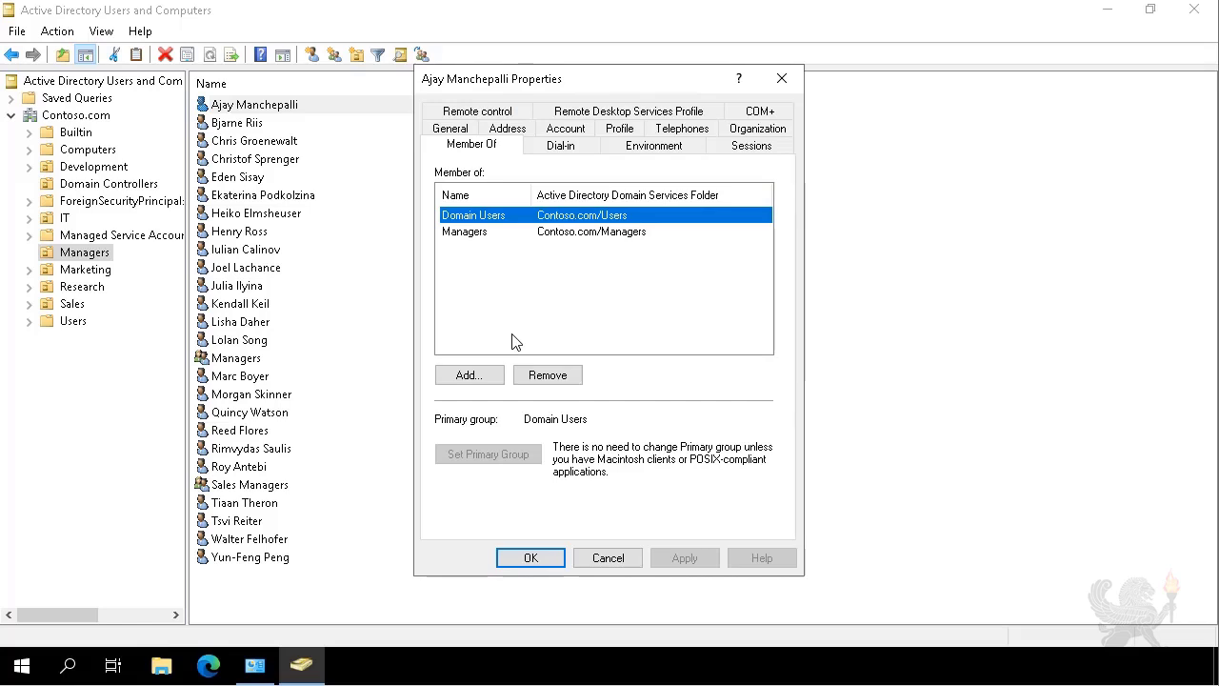
pyautogui.click(486, 377)
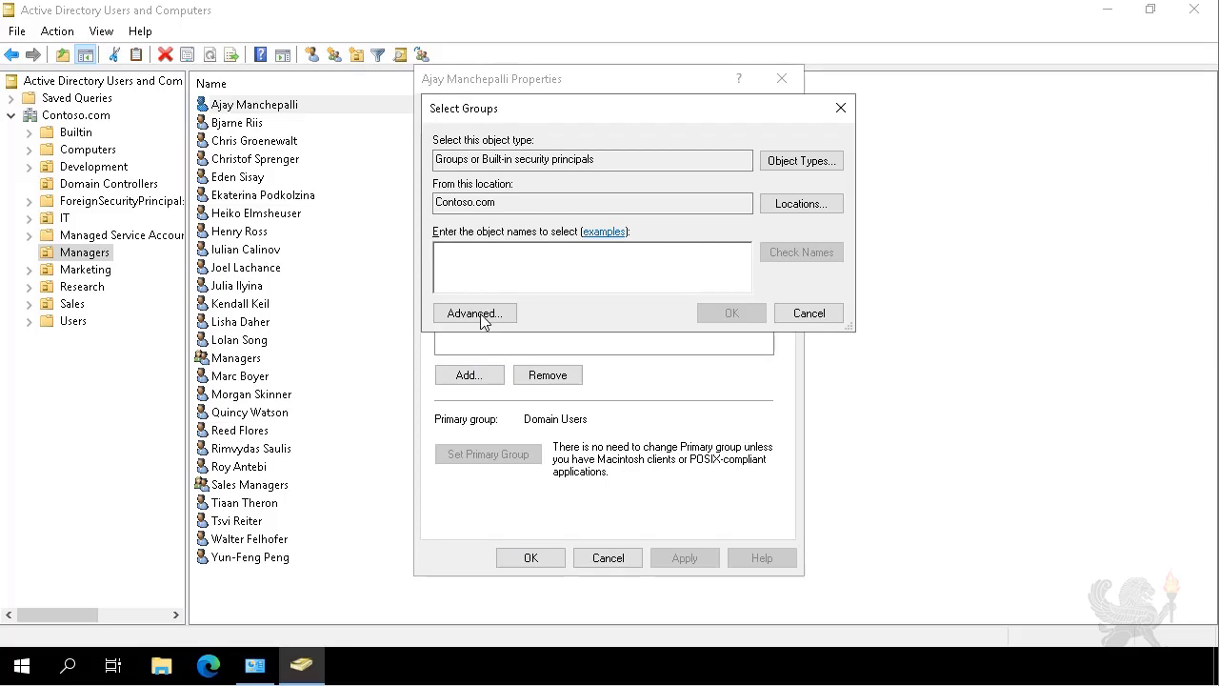
pyautogui.write('S')
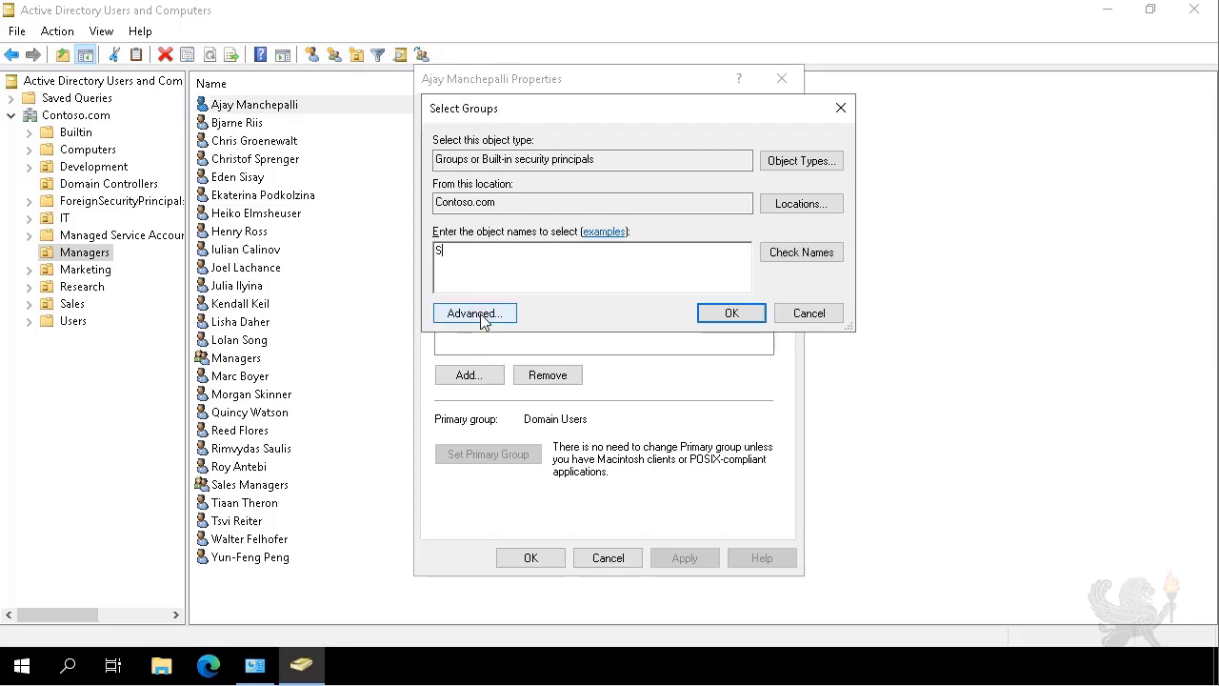
pyautogui.write('ales Managers')
pyautogui.click(805, 255)
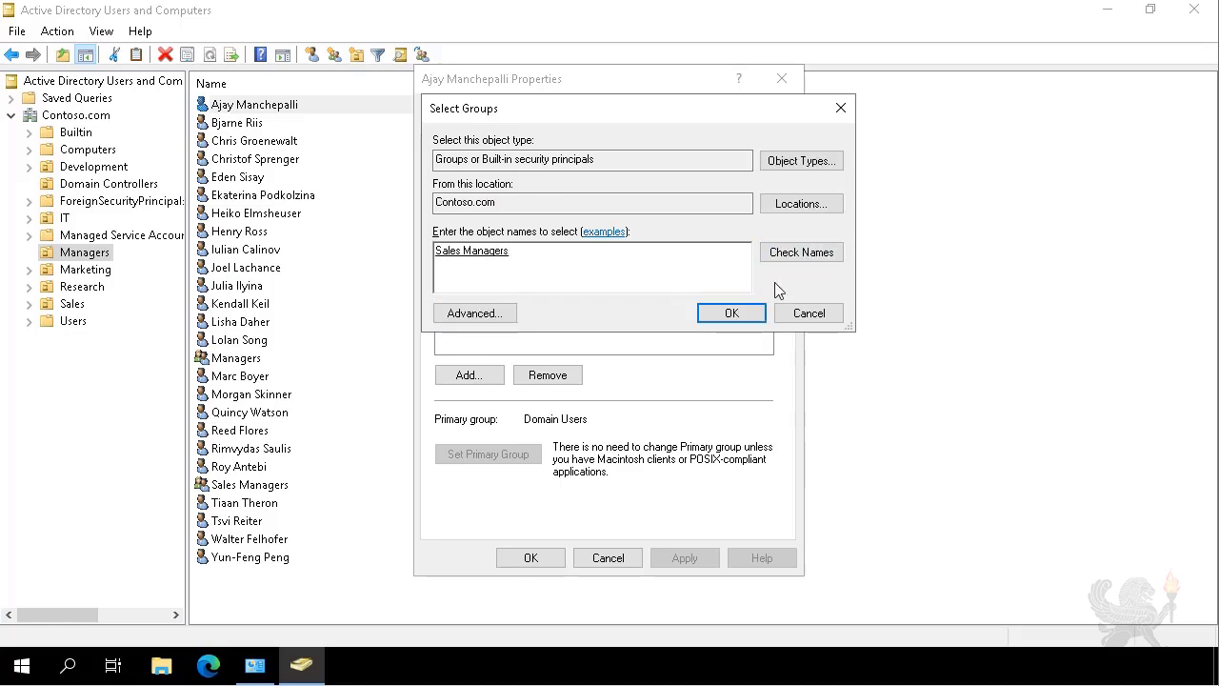
pyautogui.click(731, 314)
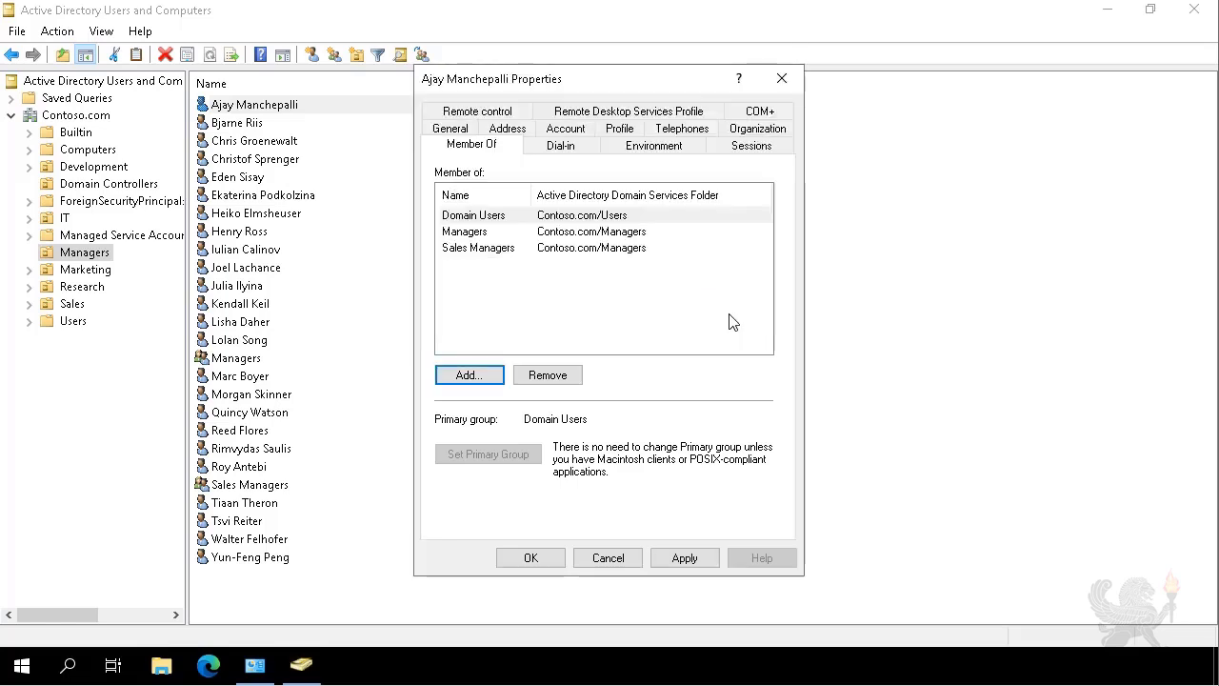
pyautogui.click(530, 559)
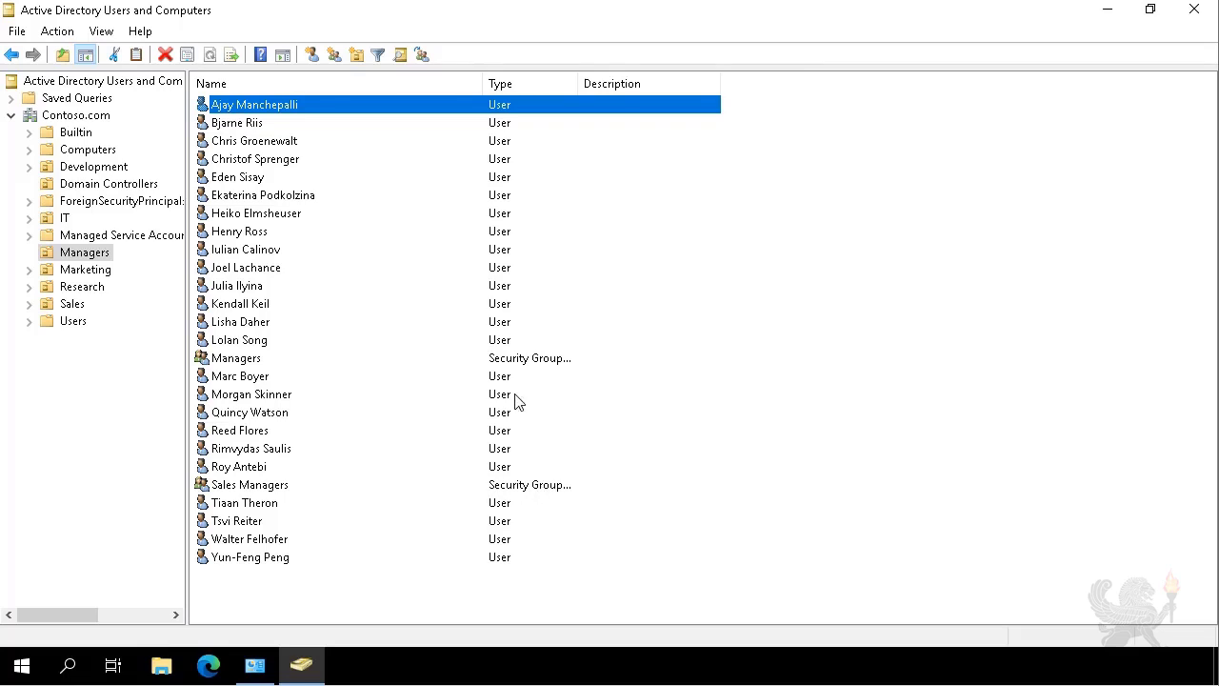
# Start the Delegation of Control Wizard on the Sales OU and pass the welcome page.
pyautogui.click(73, 305)
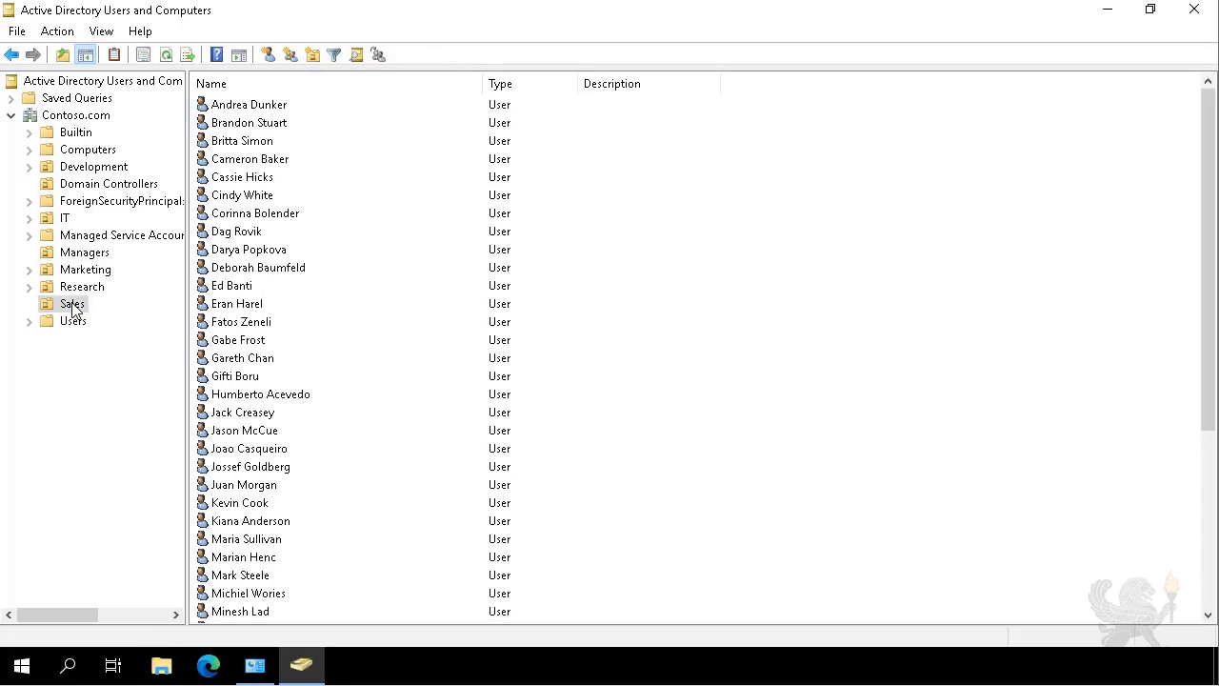
pyautogui.rightClick(63, 306)
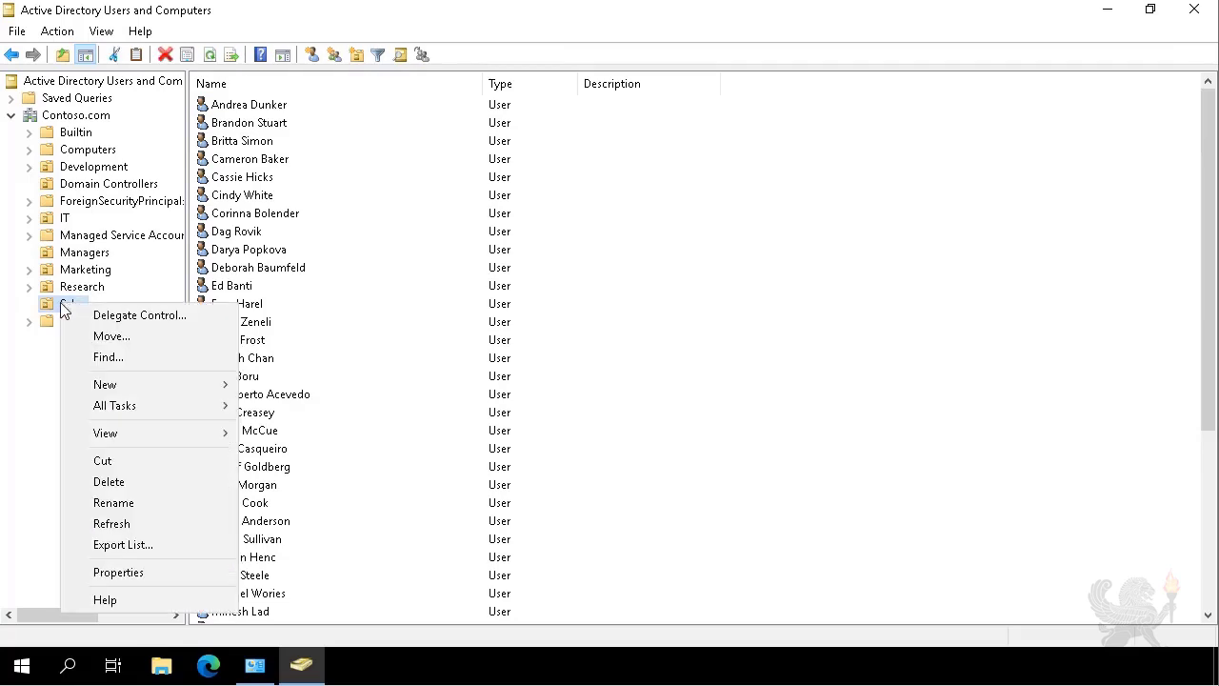
pyautogui.click(108, 322)
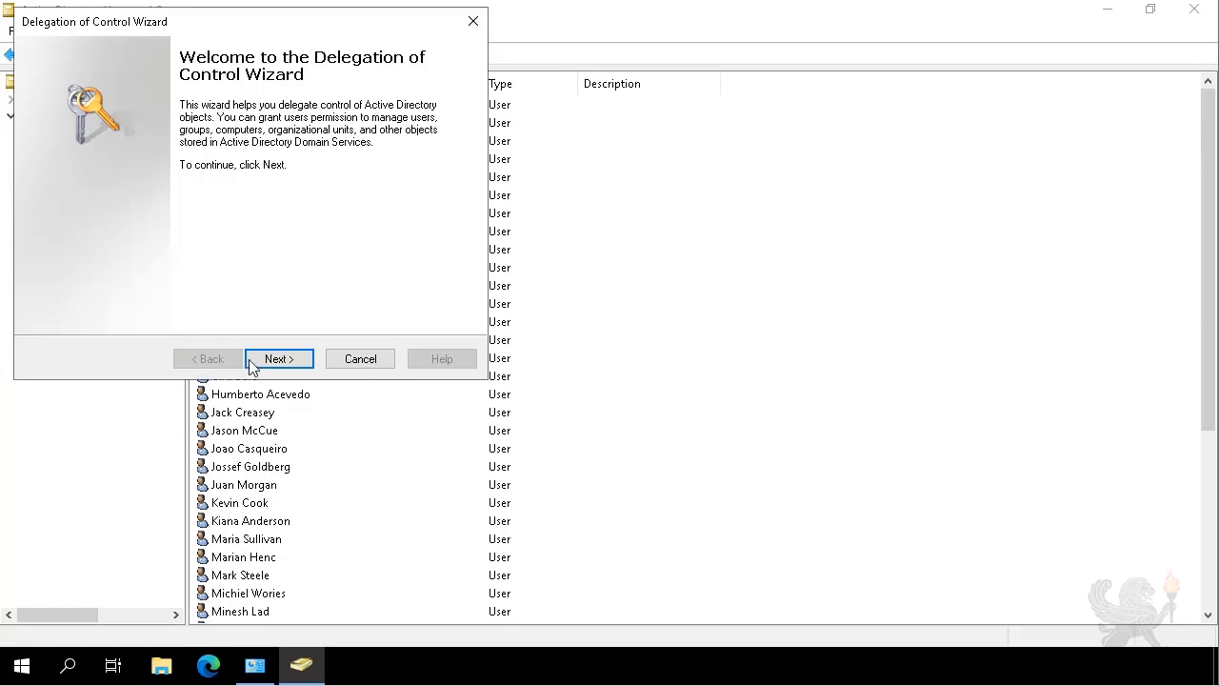
pyautogui.click(273, 366)
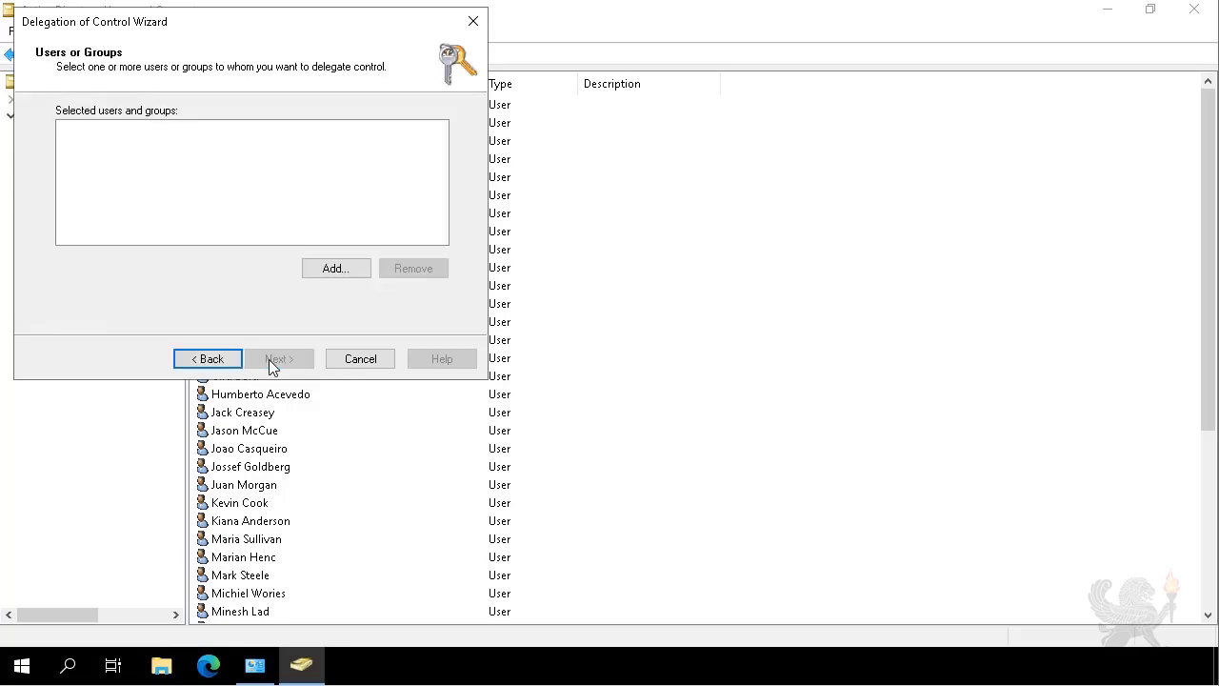
# Add Sales Managers as the delegated group and continue to the tasks page.
pyautogui.click(354, 266)
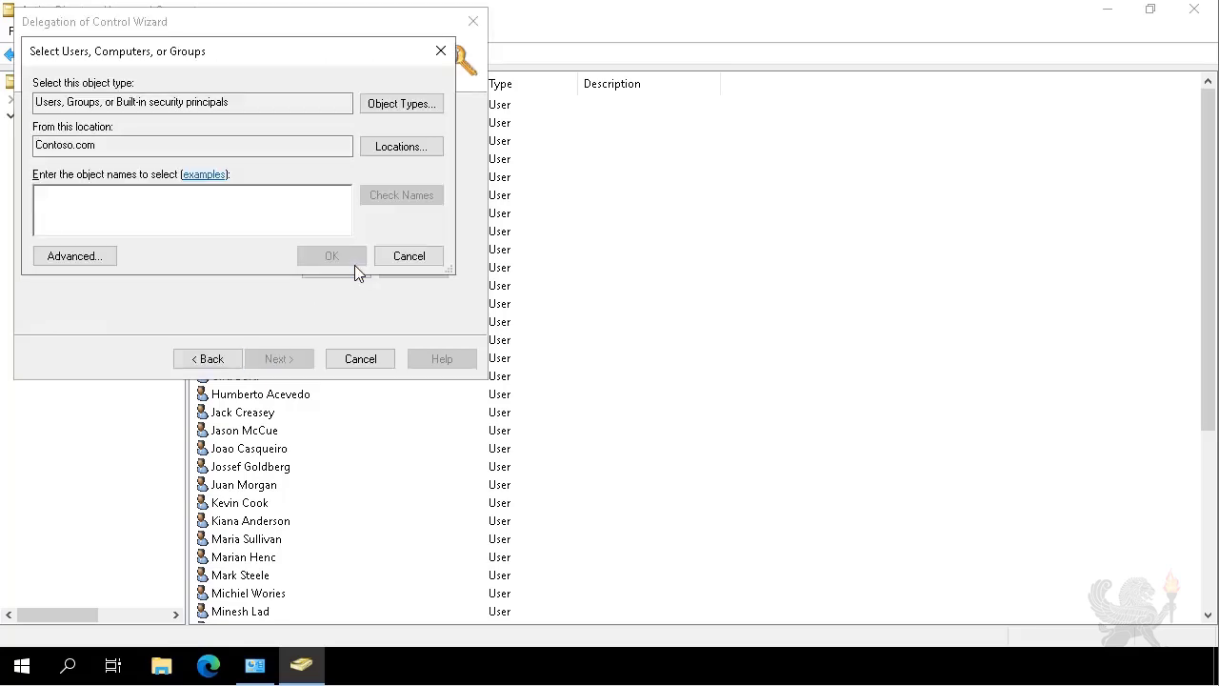
pyautogui.write('Sales')
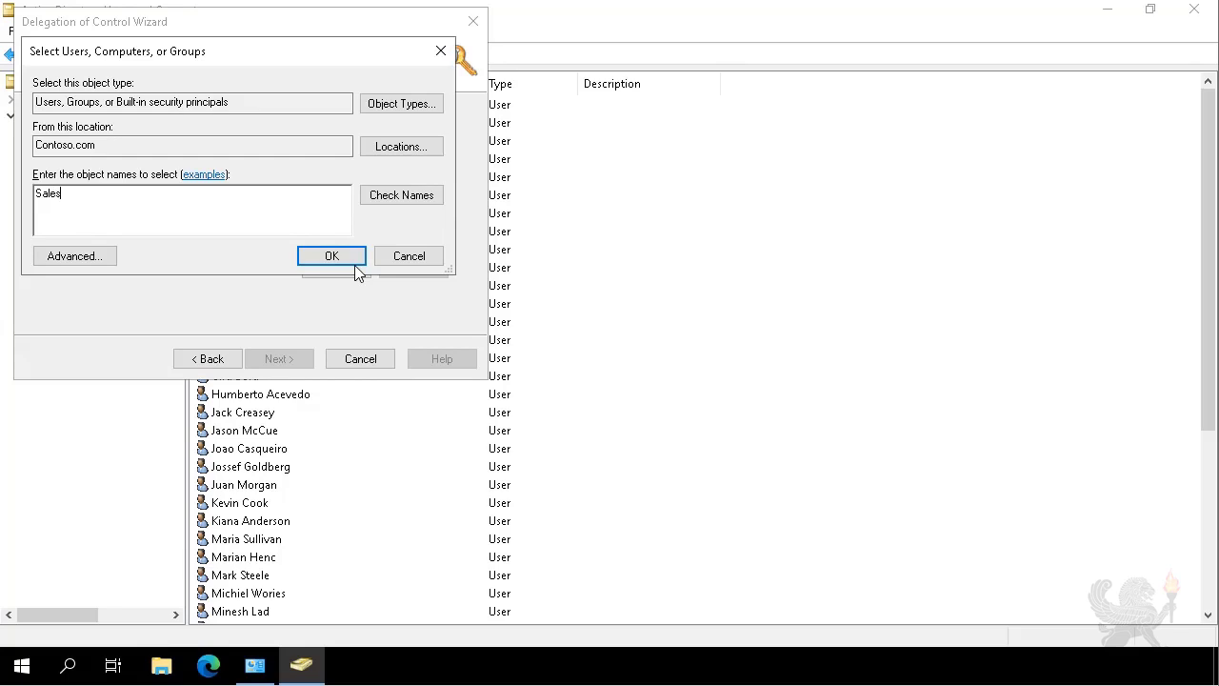
pyautogui.write(' Managers')
pyautogui.click(403, 199)
pyautogui.click(329, 257)
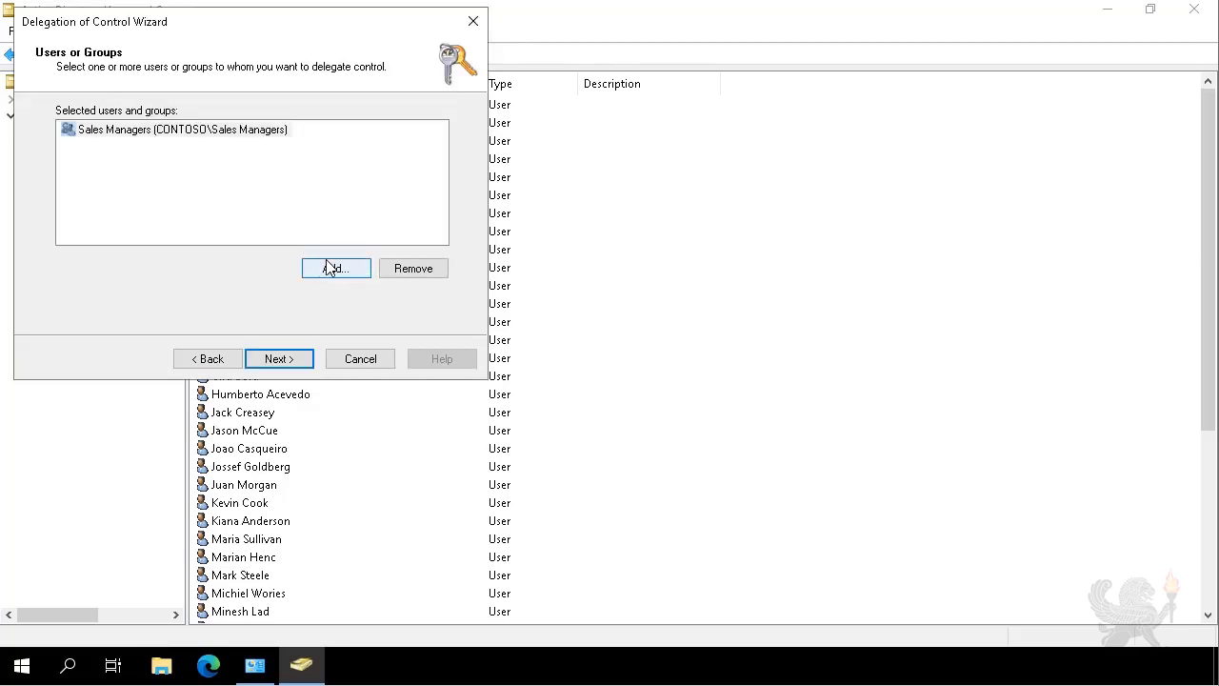
pyautogui.click(290, 359)
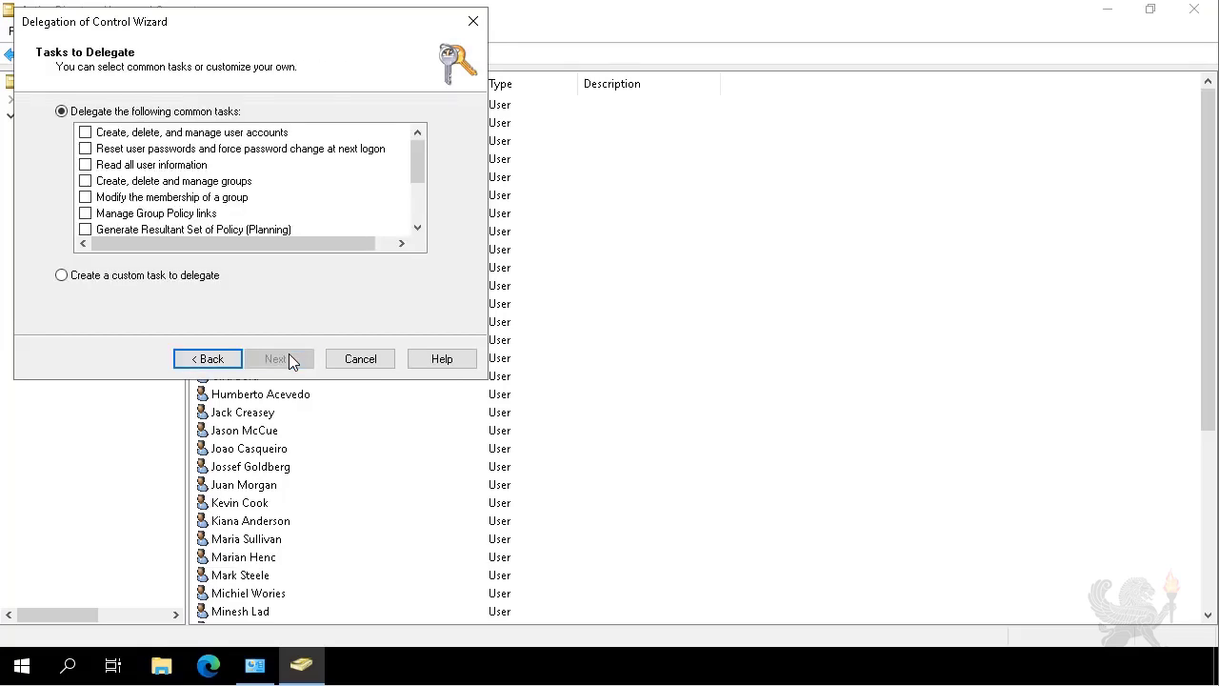
# Delegate 'Reset user passwords and force password change at next logon', then finish the wizard.
pyautogui.click(176, 152)
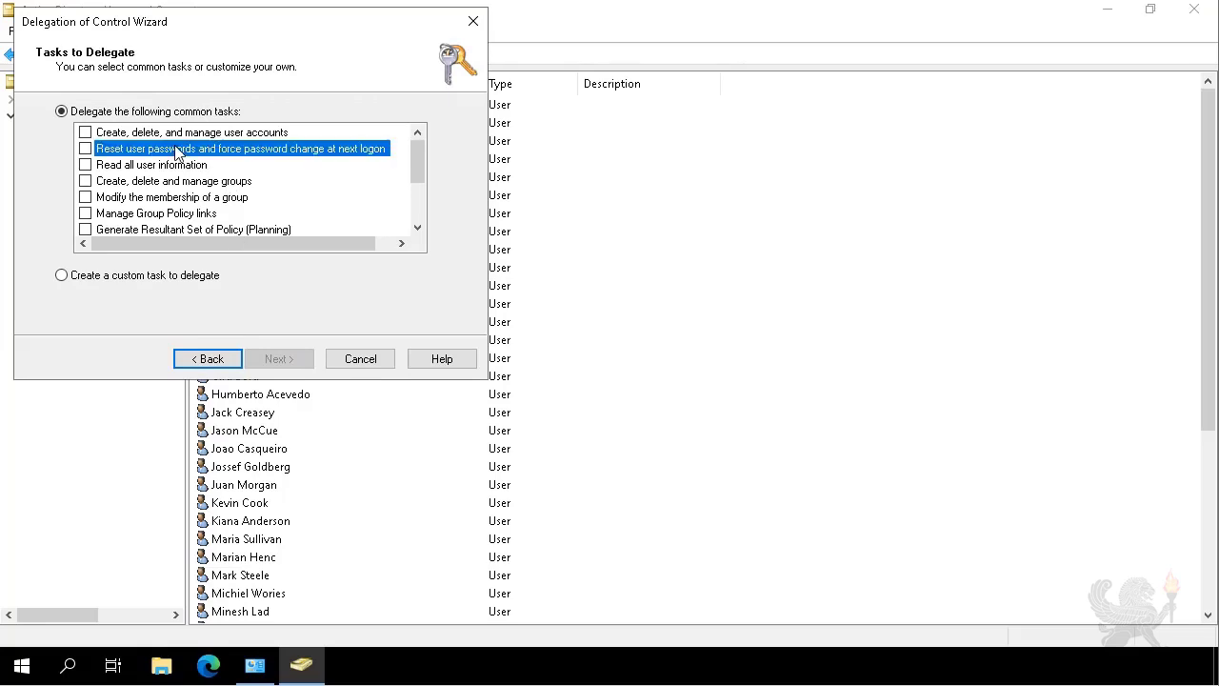
pyautogui.click(84, 149)
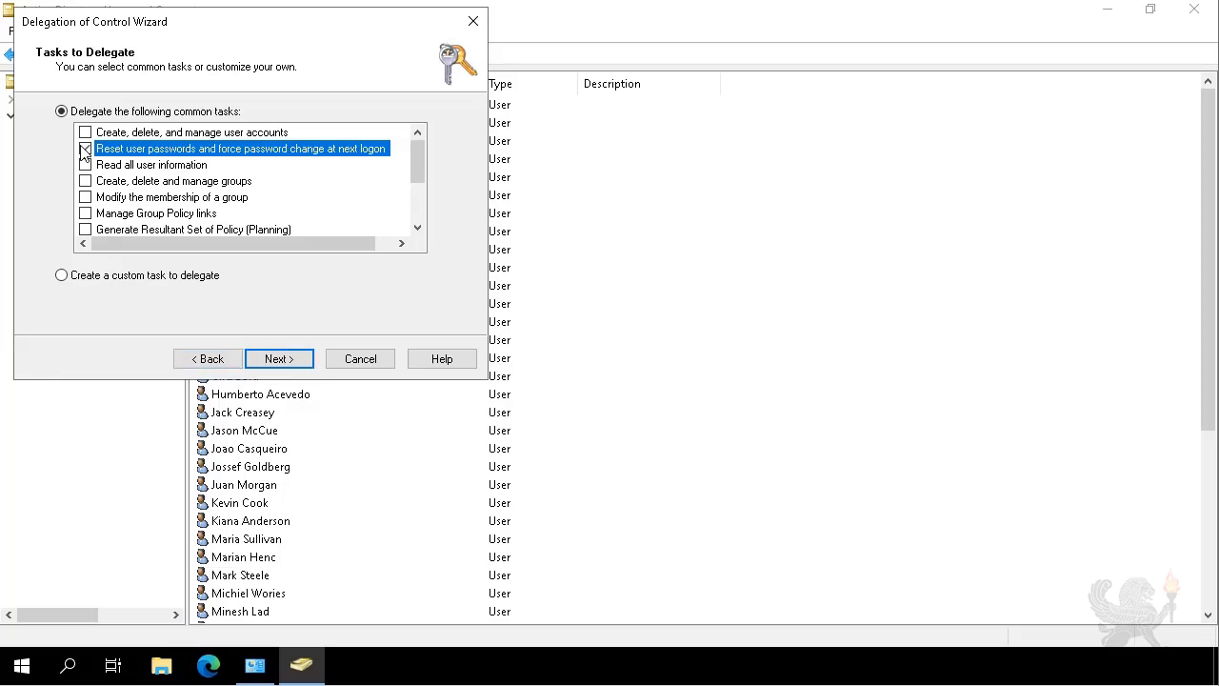
pyautogui.click(282, 366)
pyautogui.click(281, 368)
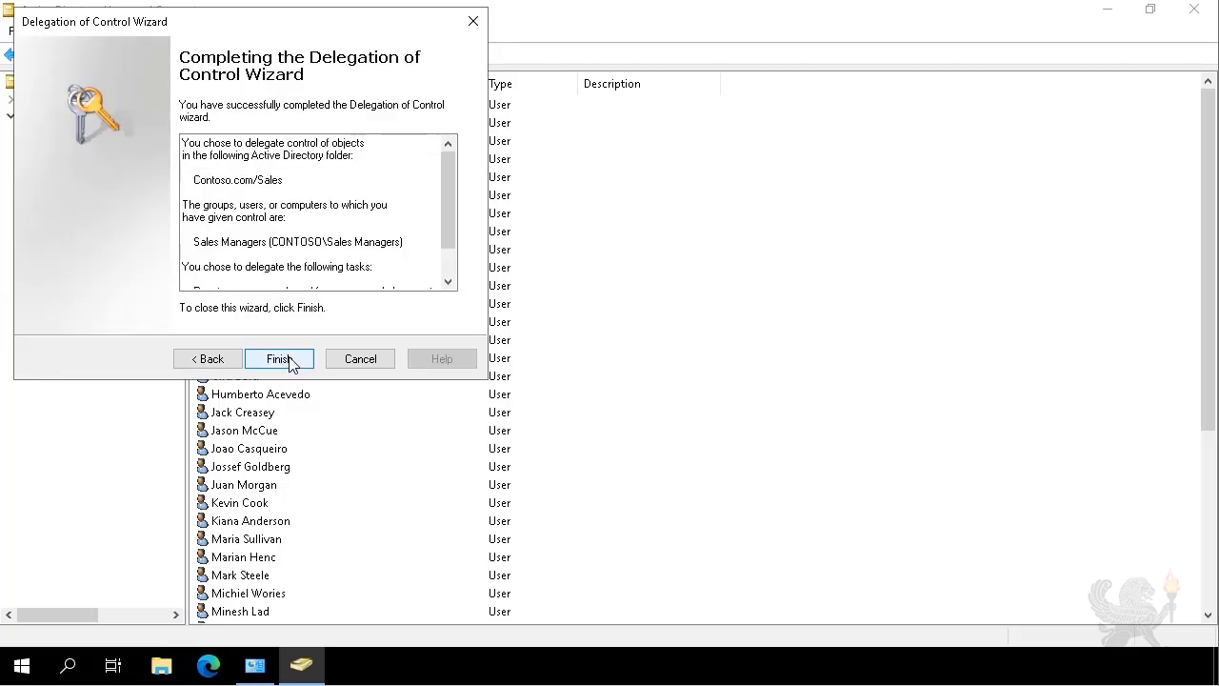
pyautogui.click(279, 359)
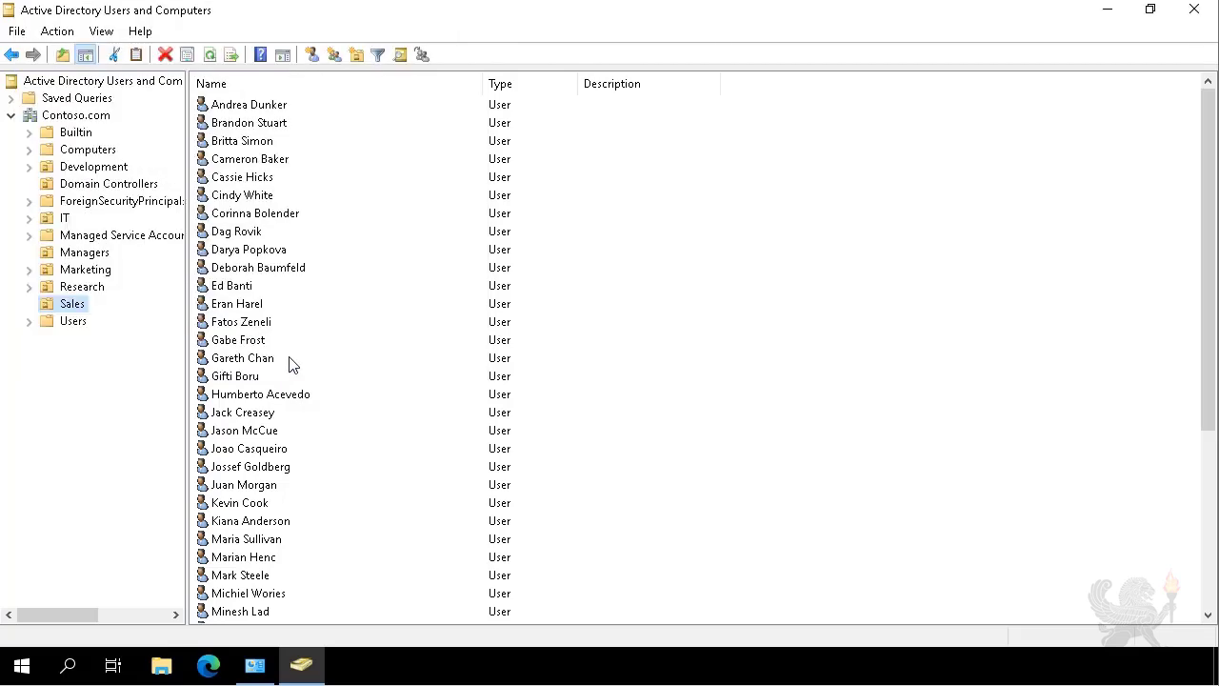
# Close ADUC and Administrative Tools, then sign out of the administrator account.
pyautogui.click(1195, 11)
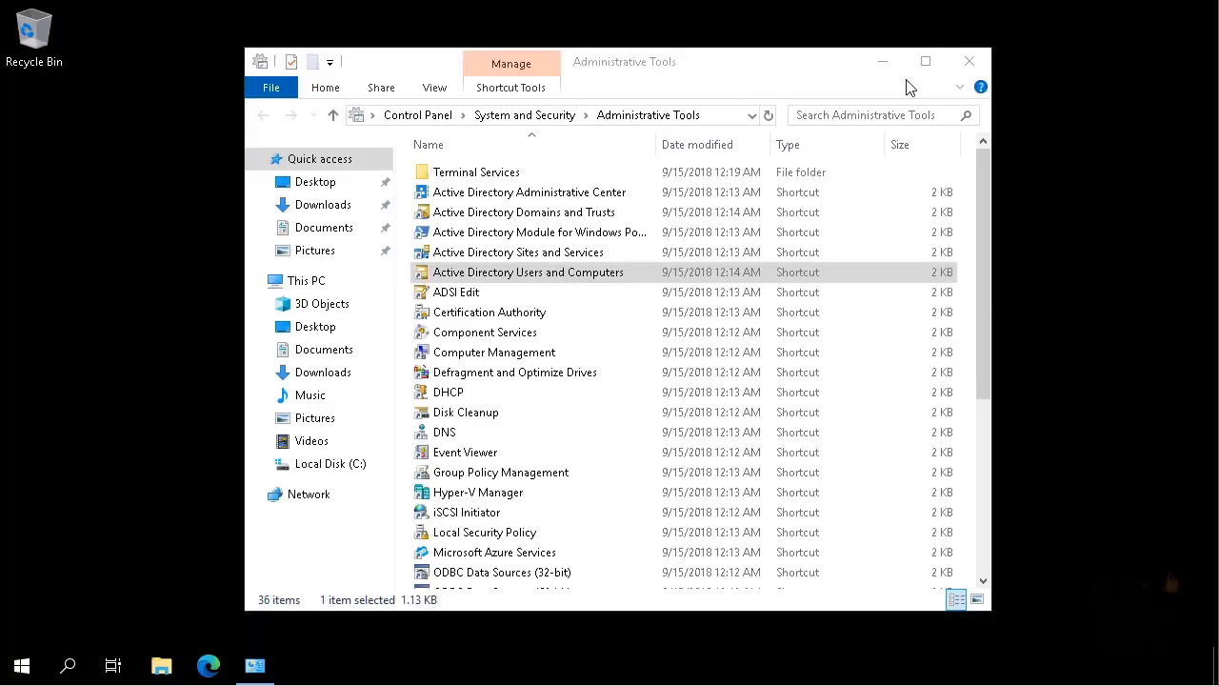
pyautogui.click(966, 62)
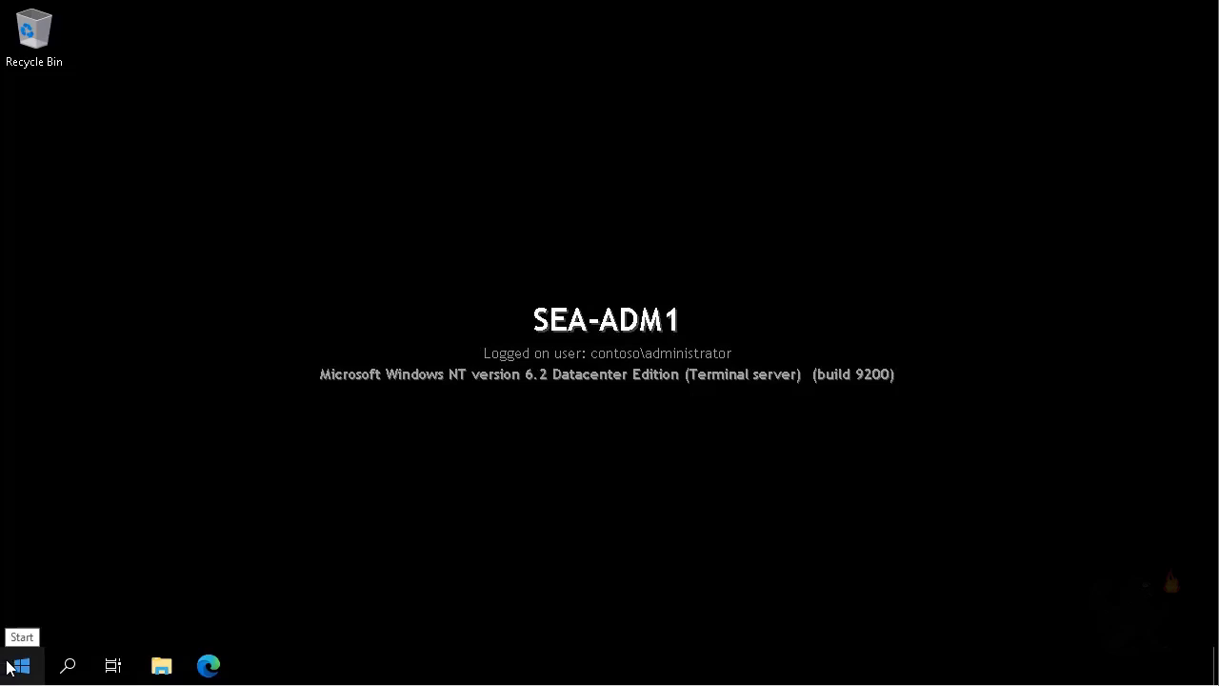
pyautogui.rightClick(22, 670)
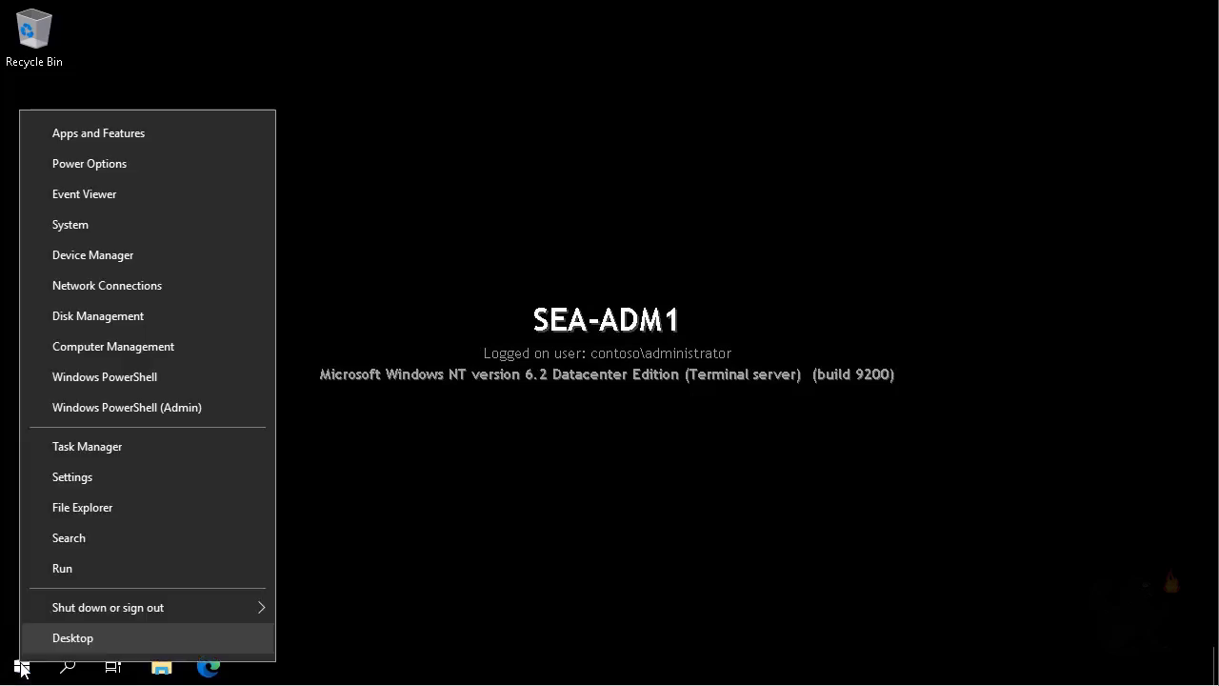
pyautogui.moveTo(74, 607)
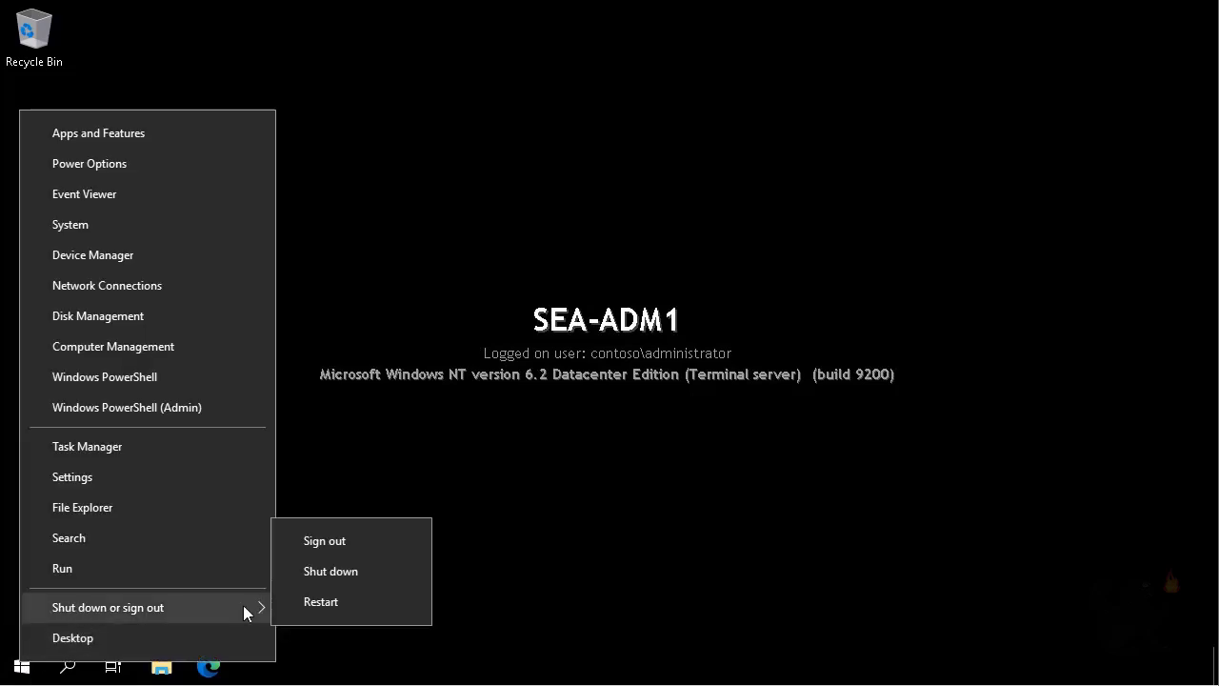
pyautogui.click(364, 542)
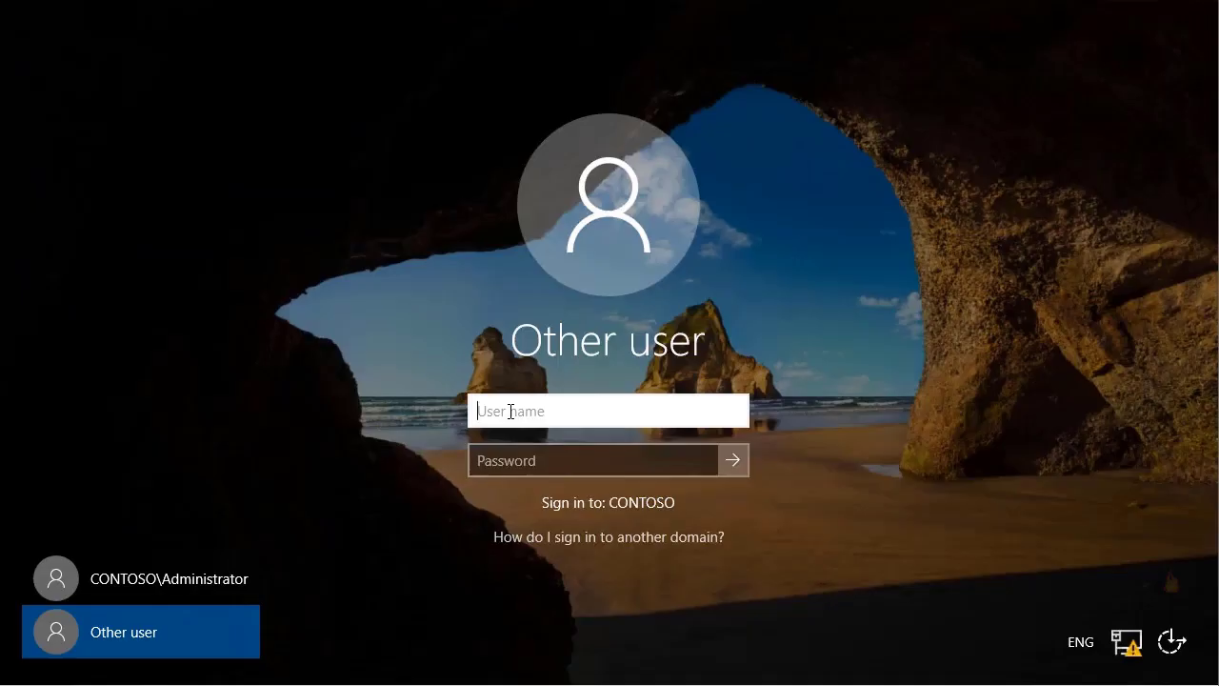
# Sign in to SEA-ADM1 with the delegated user's username and password.
pyautogui.write('ajay')
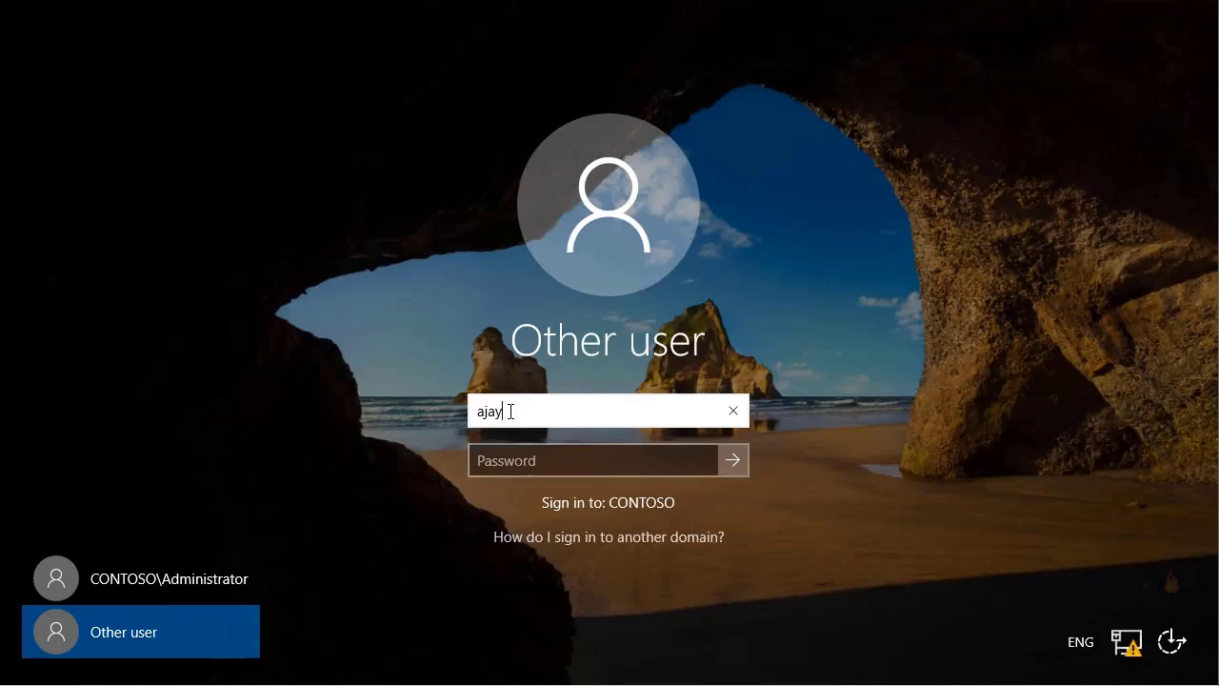
pyautogui.press('Tab')
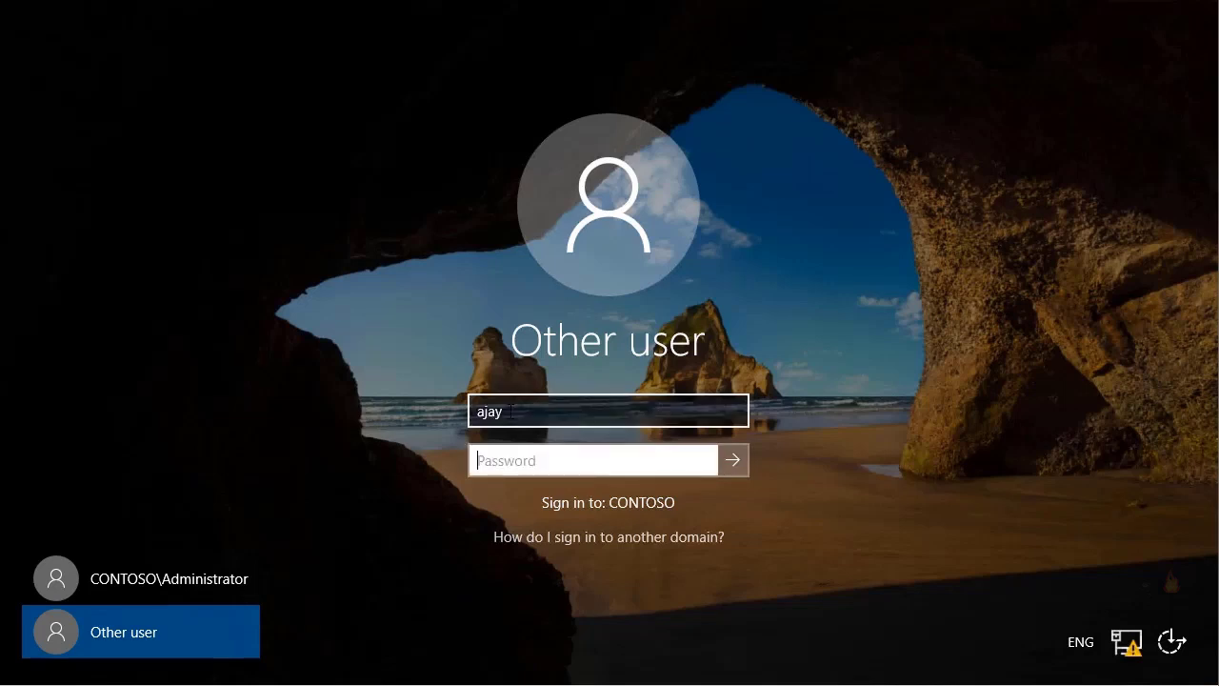
pyautogui.write('Pa$$w0rd')
pyautogui.click(733, 460)
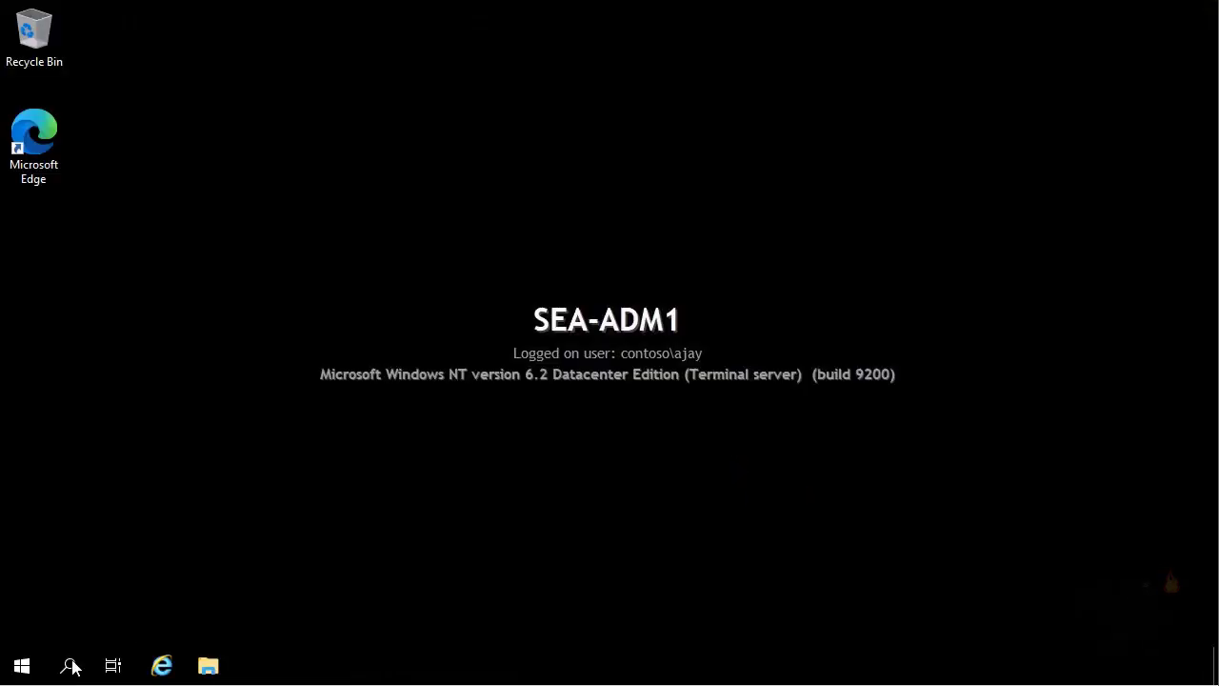
# Launch Active Directory Users and Computers as the delegated user and open Contoso.com's Sales OU.
pyautogui.click(22, 666)
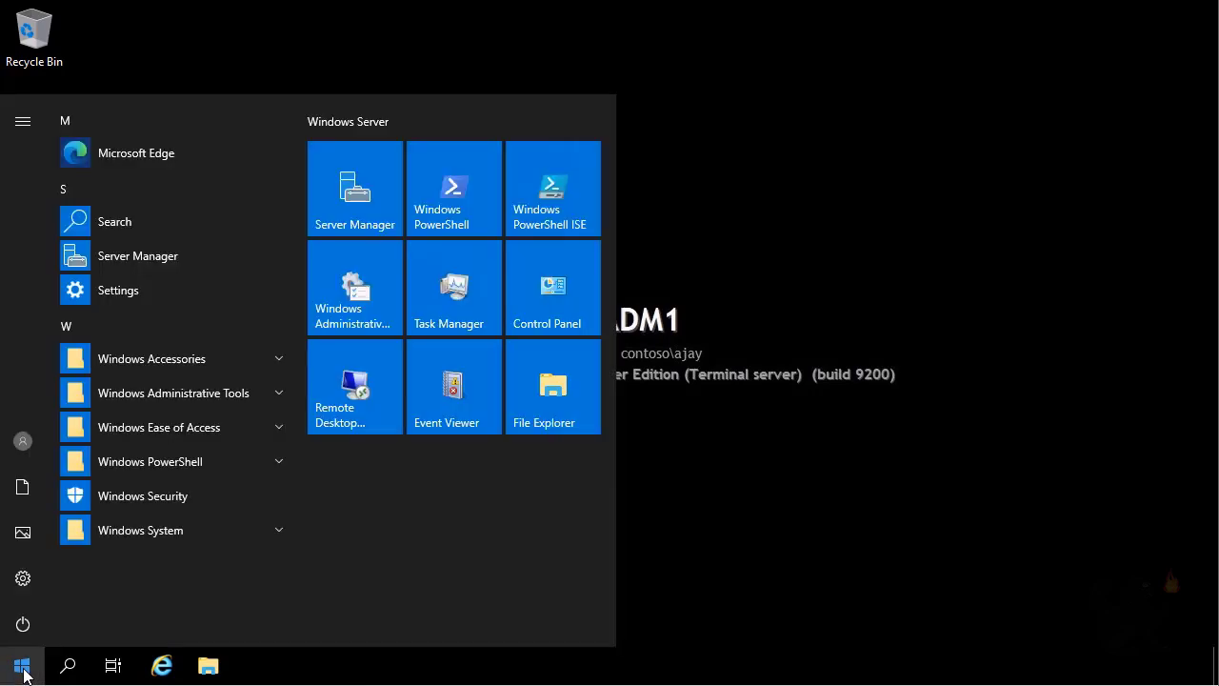
pyautogui.click(358, 326)
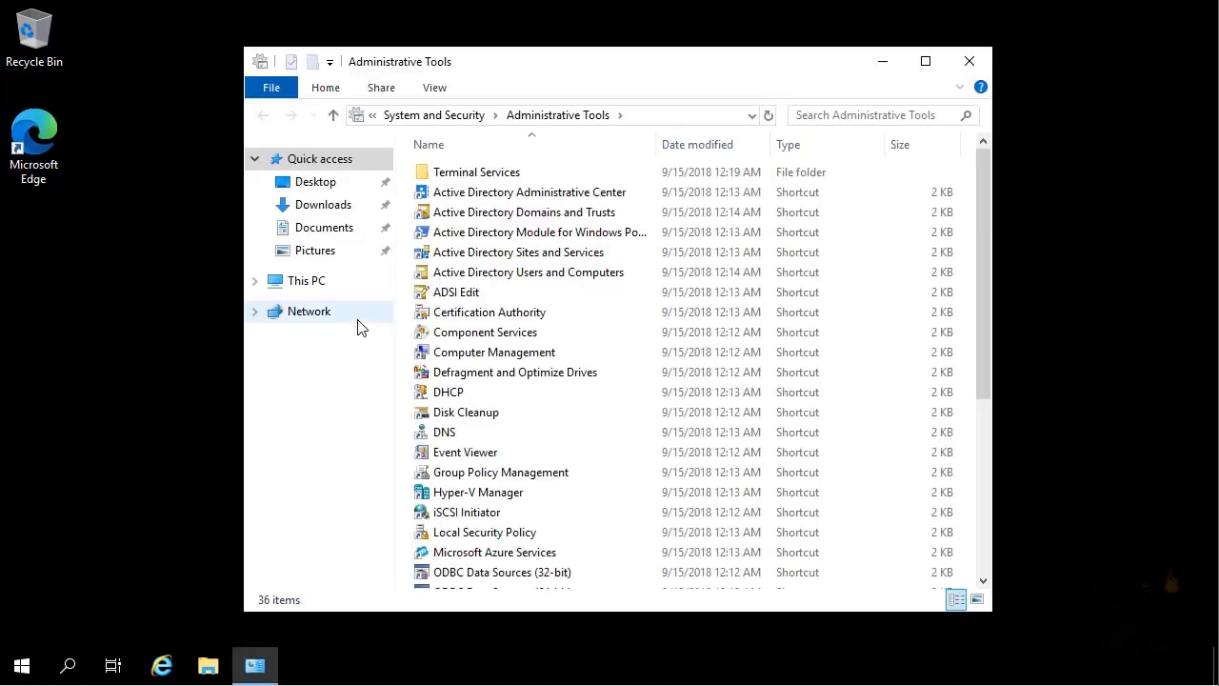
pyautogui.doubleClick(459, 273)
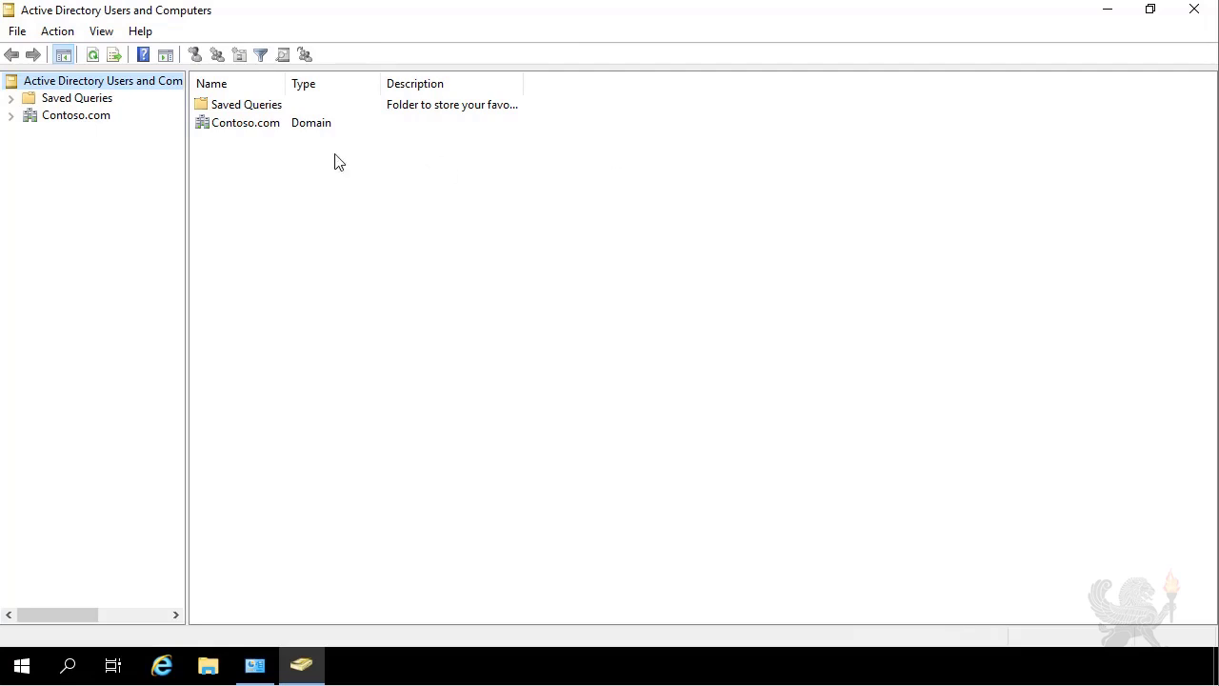
pyautogui.click(12, 117)
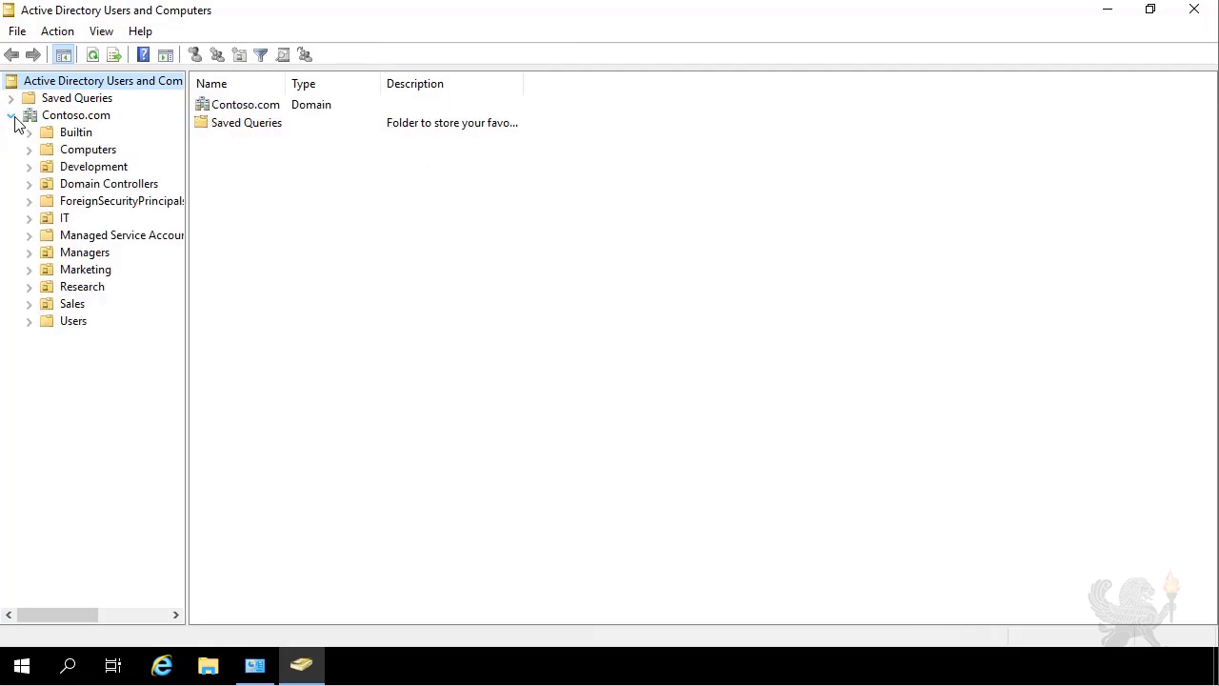
pyautogui.click(73, 303)
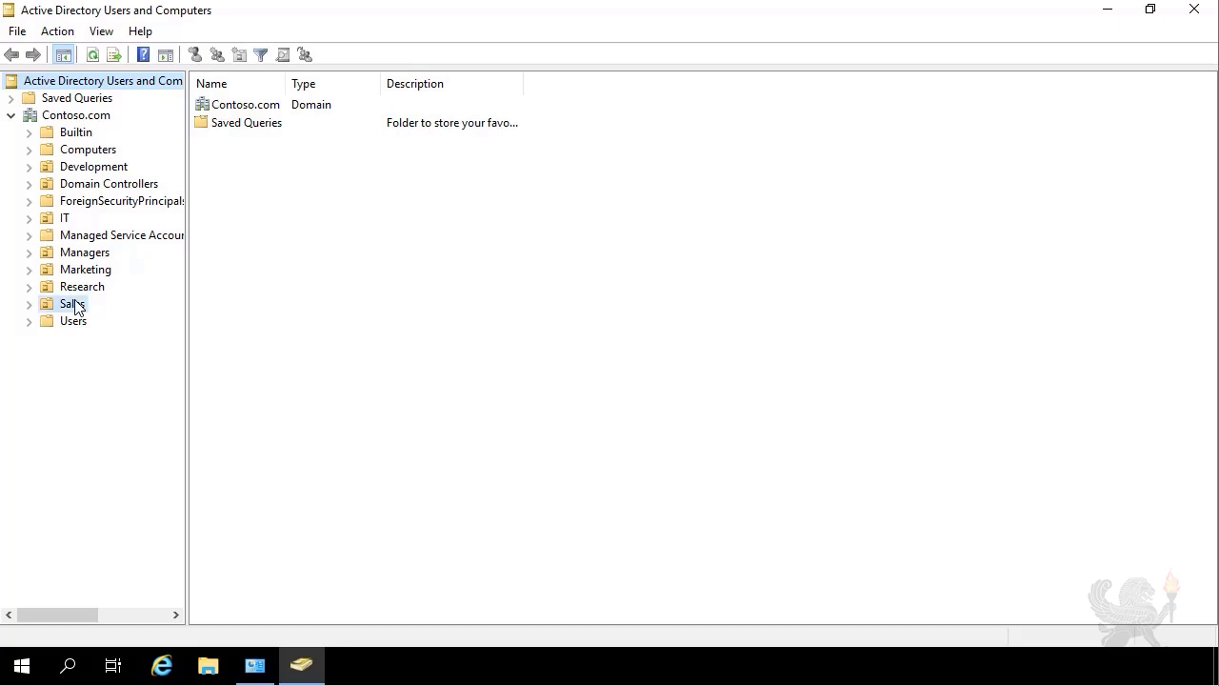
pyautogui.press('Tab')
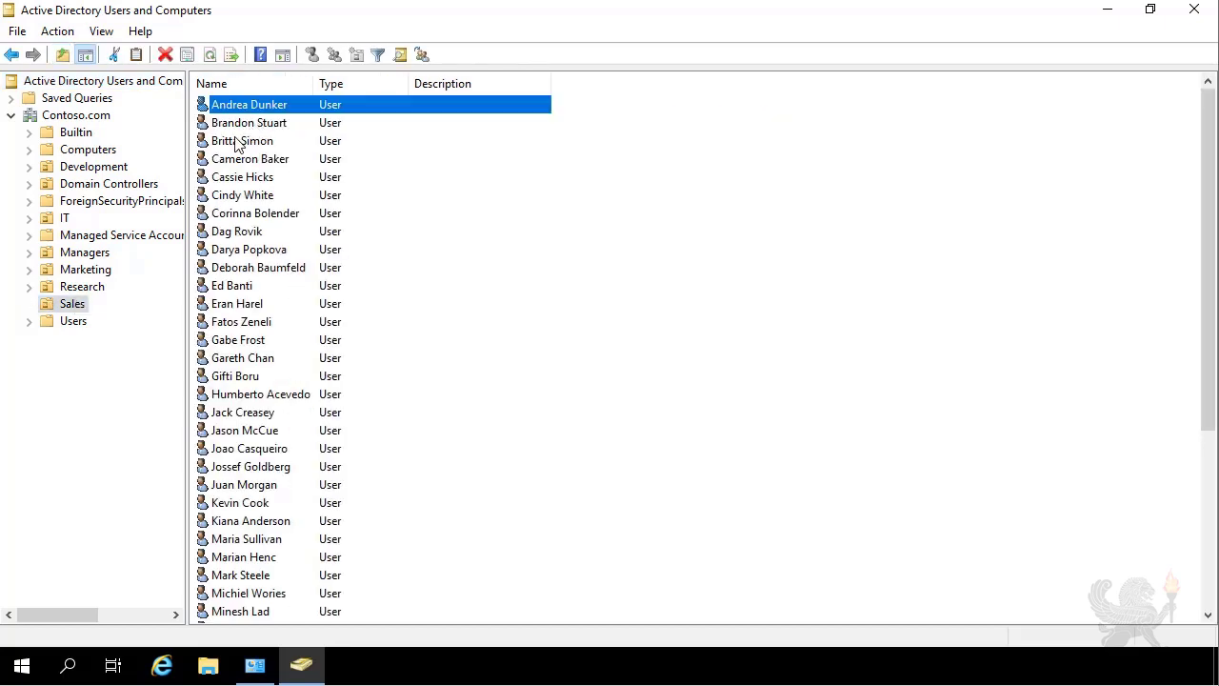
# Reset the third Sales user's password to a new confirmed value and dismiss the confirmation.
pyautogui.click(238, 142)
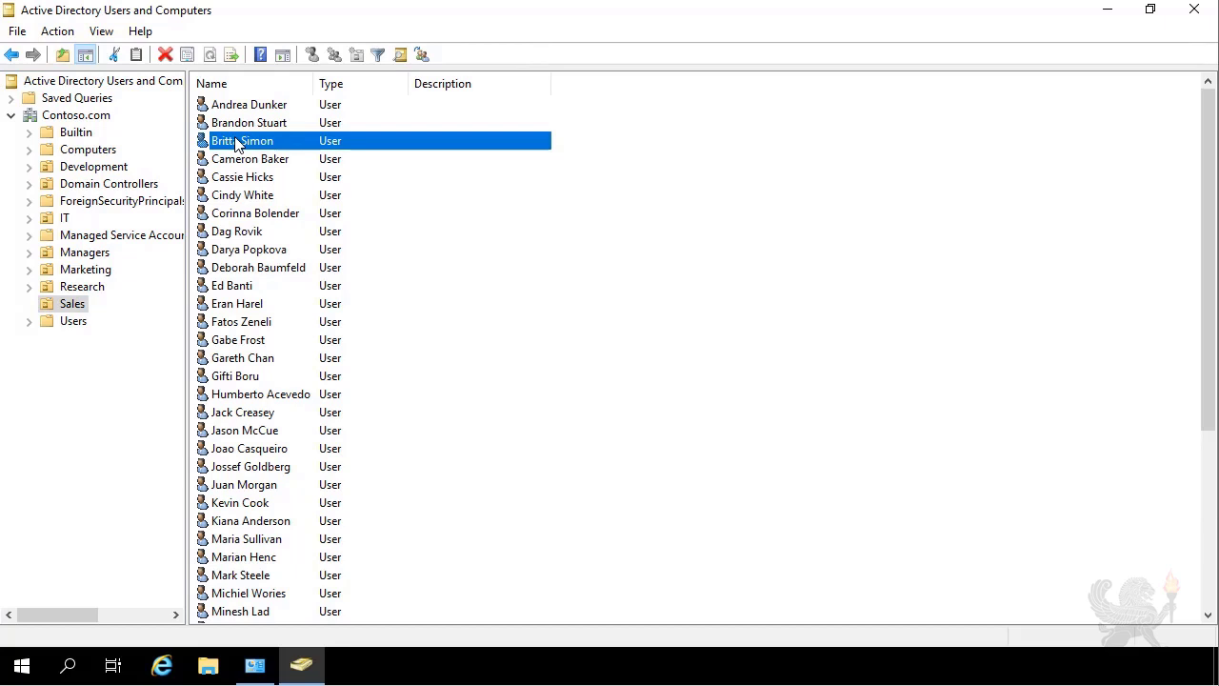
pyautogui.rightClick(235, 140)
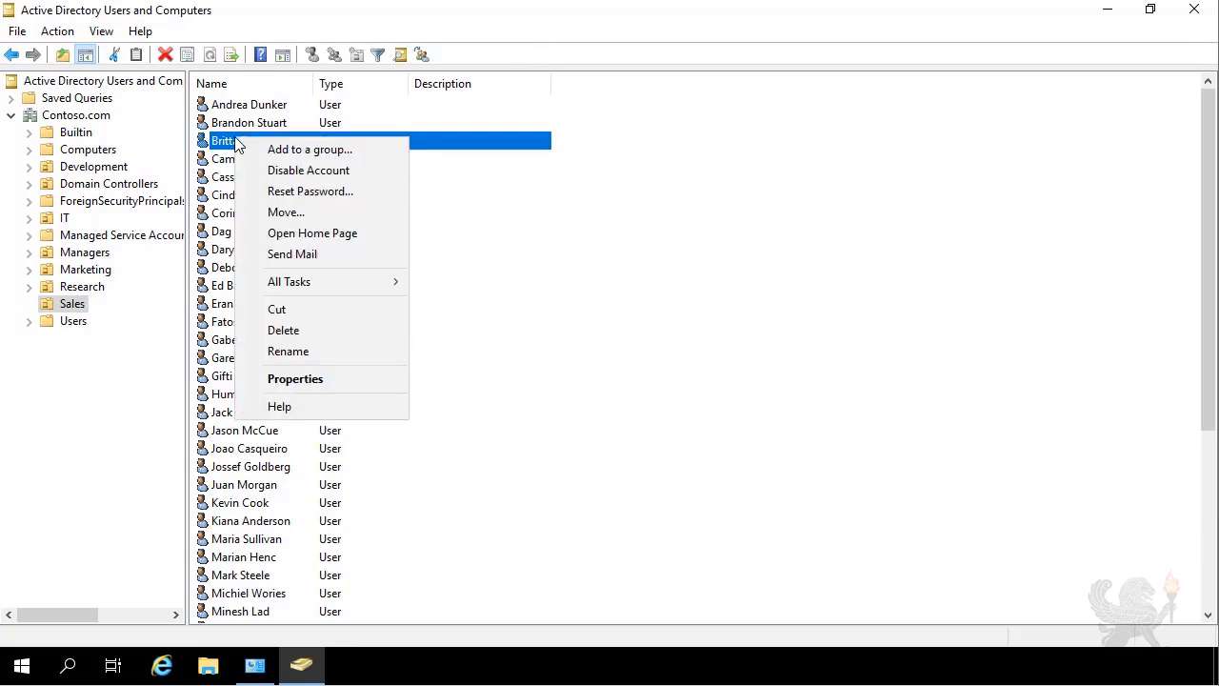
pyautogui.click(340, 196)
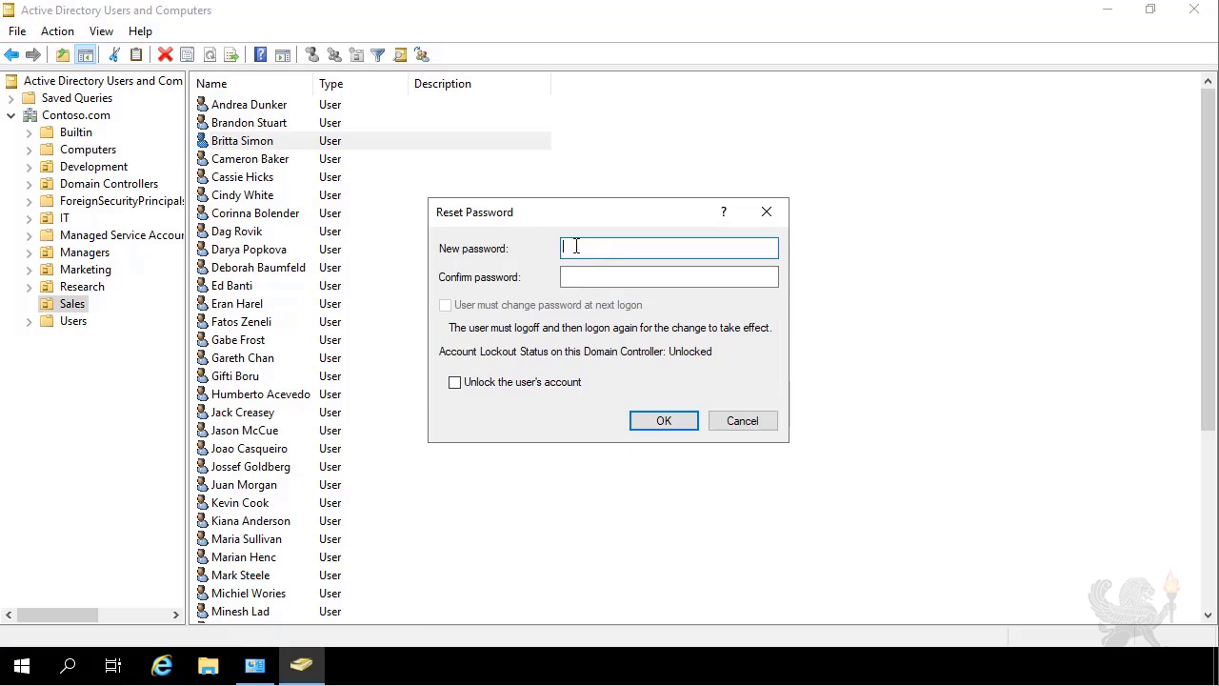
pyautogui.write('******************')
pyautogui.click(607, 274)
pyautogui.write('******************')
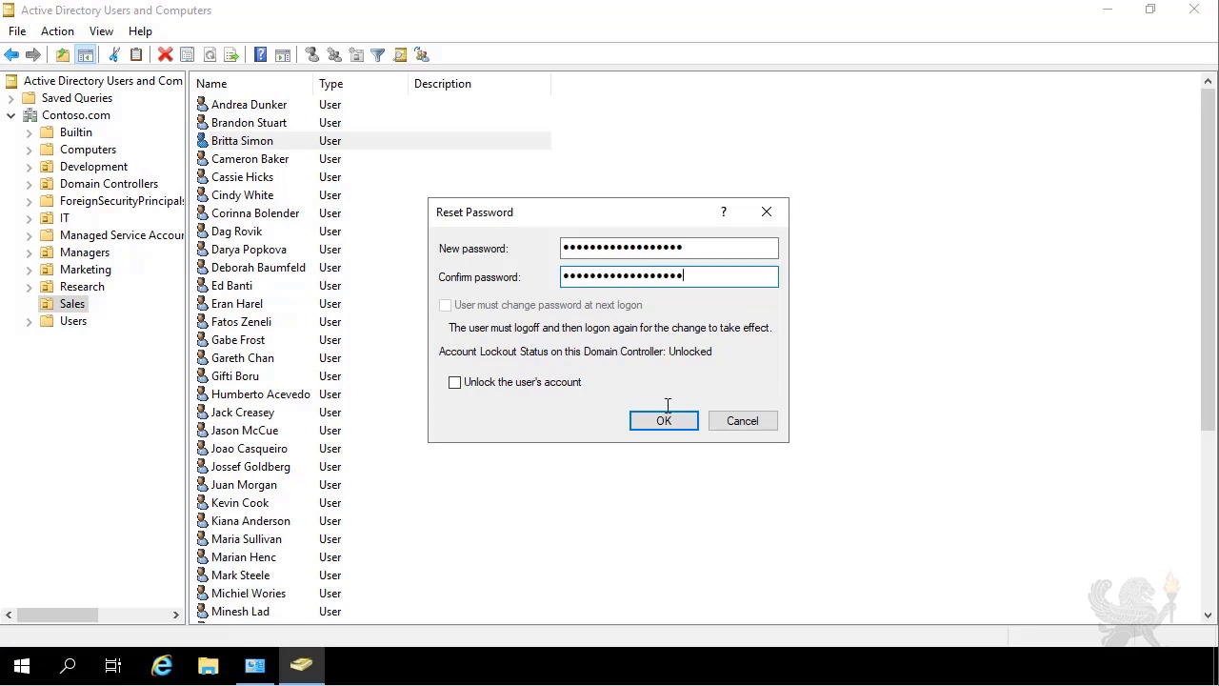
pyautogui.click(677, 421)
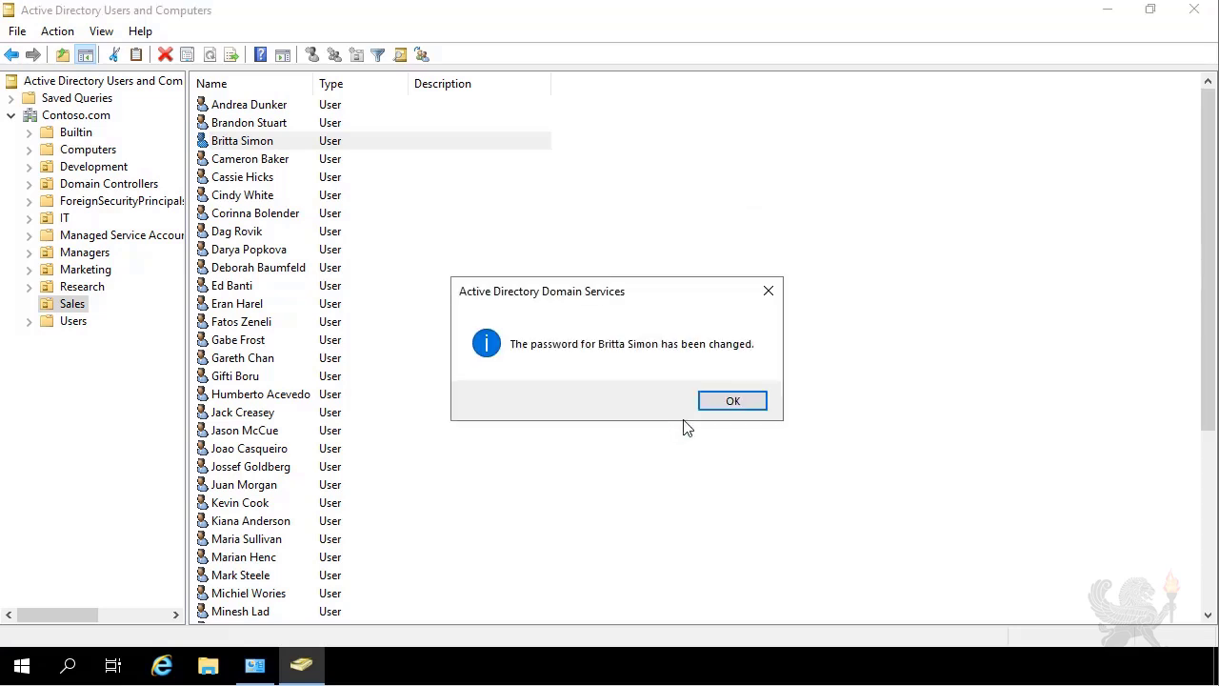
pyautogui.click(727, 404)
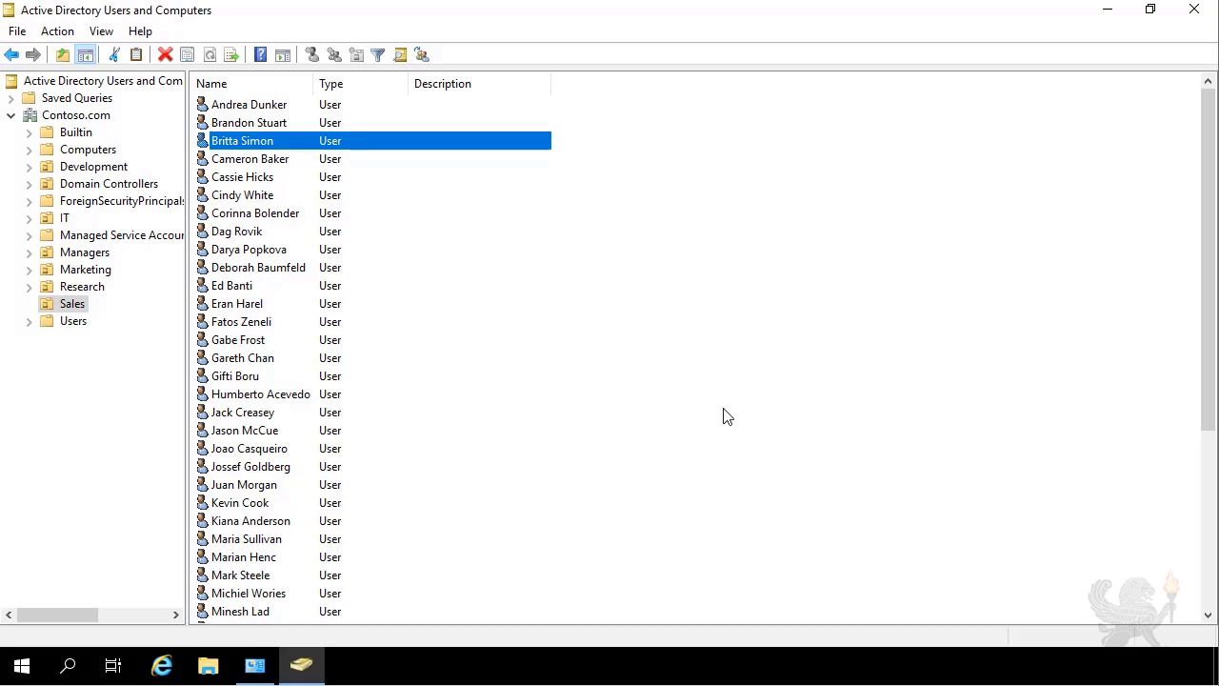
# Attempt to reset the second Research user's password with a new confirmed value.
pyautogui.click(81, 288)
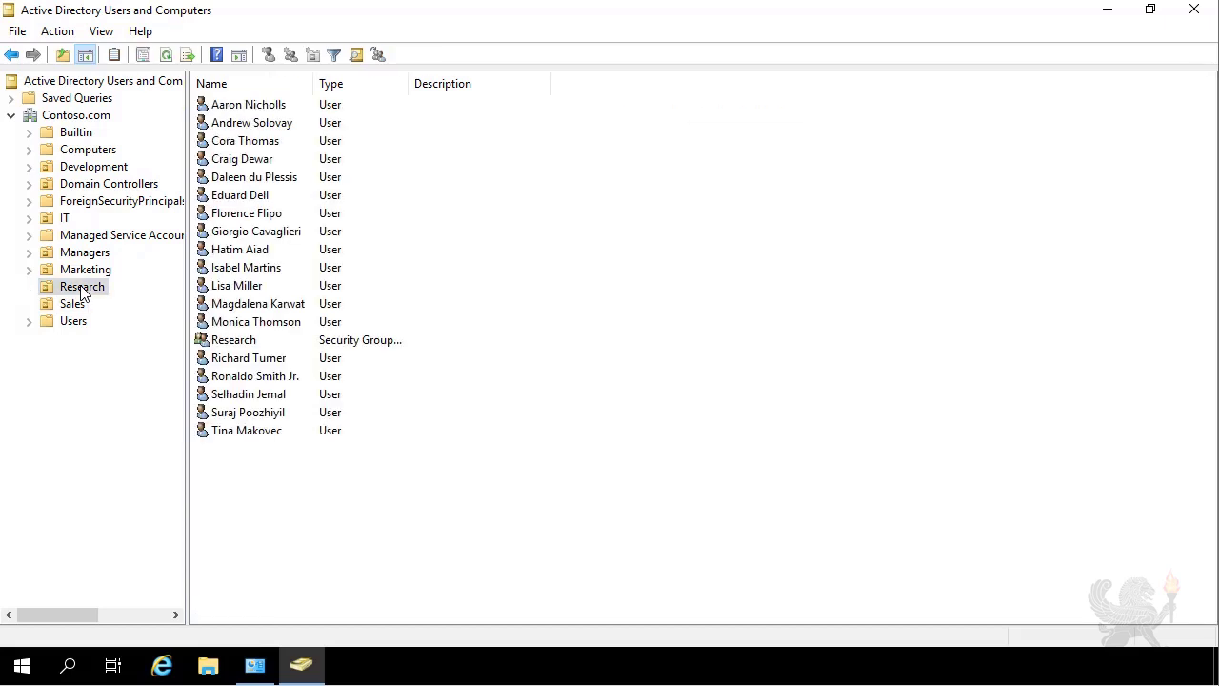
pyautogui.click(245, 127)
pyautogui.rightClick(245, 126)
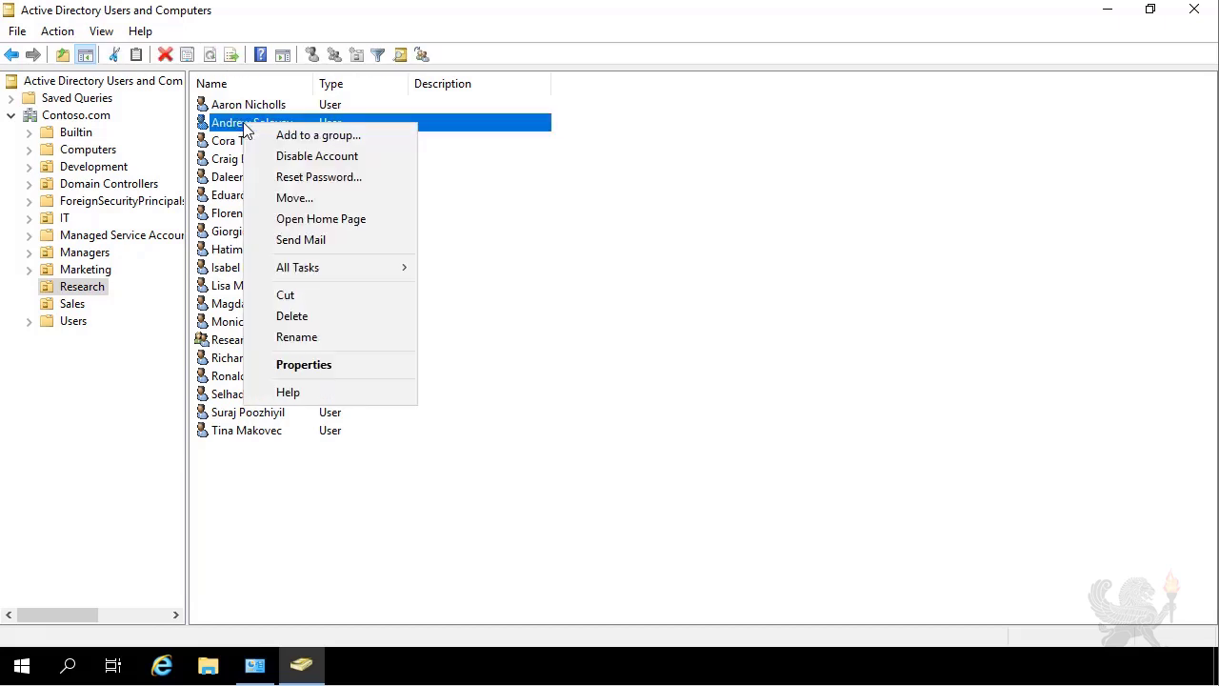
pyautogui.click(334, 179)
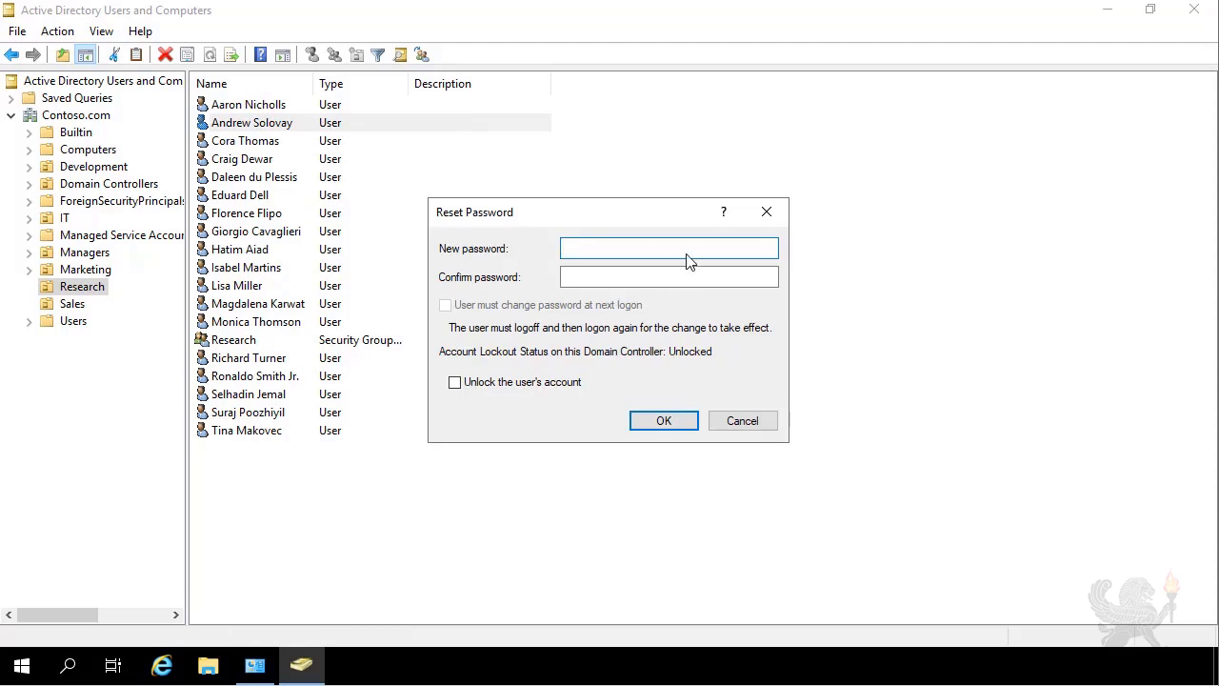
pyautogui.write('••••••••••••••••••')
pyautogui.click(626, 278)
pyautogui.write('••••••••••••••••••')
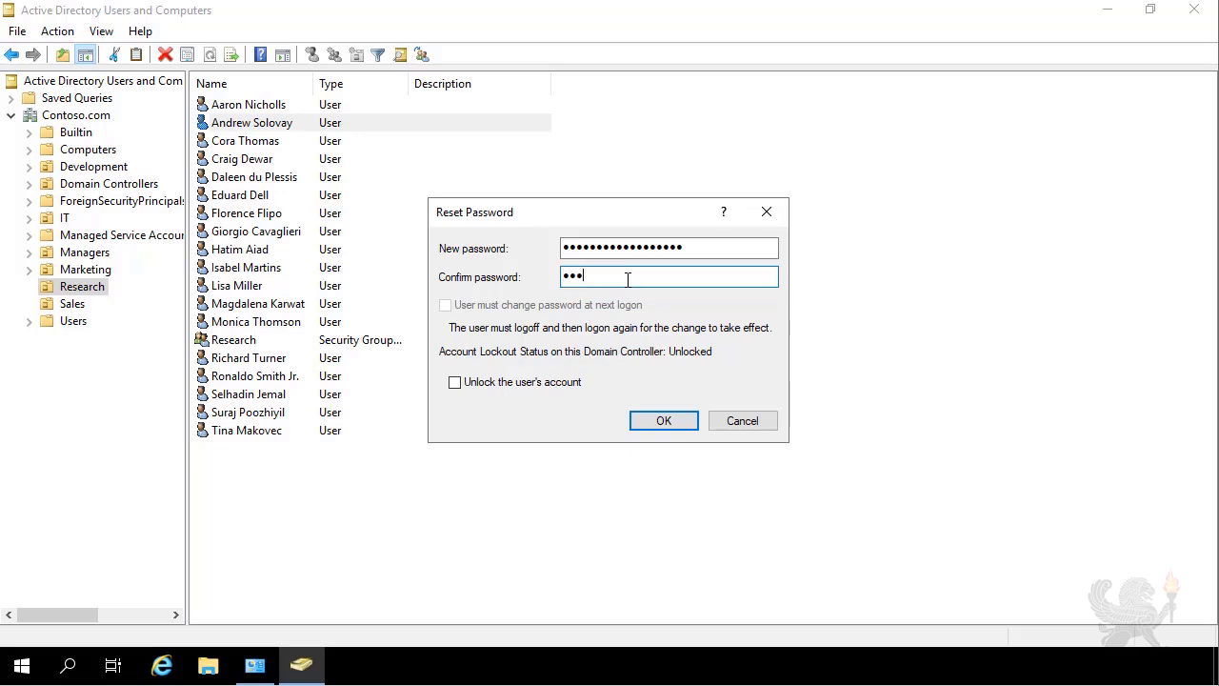
pyautogui.click(658, 427)
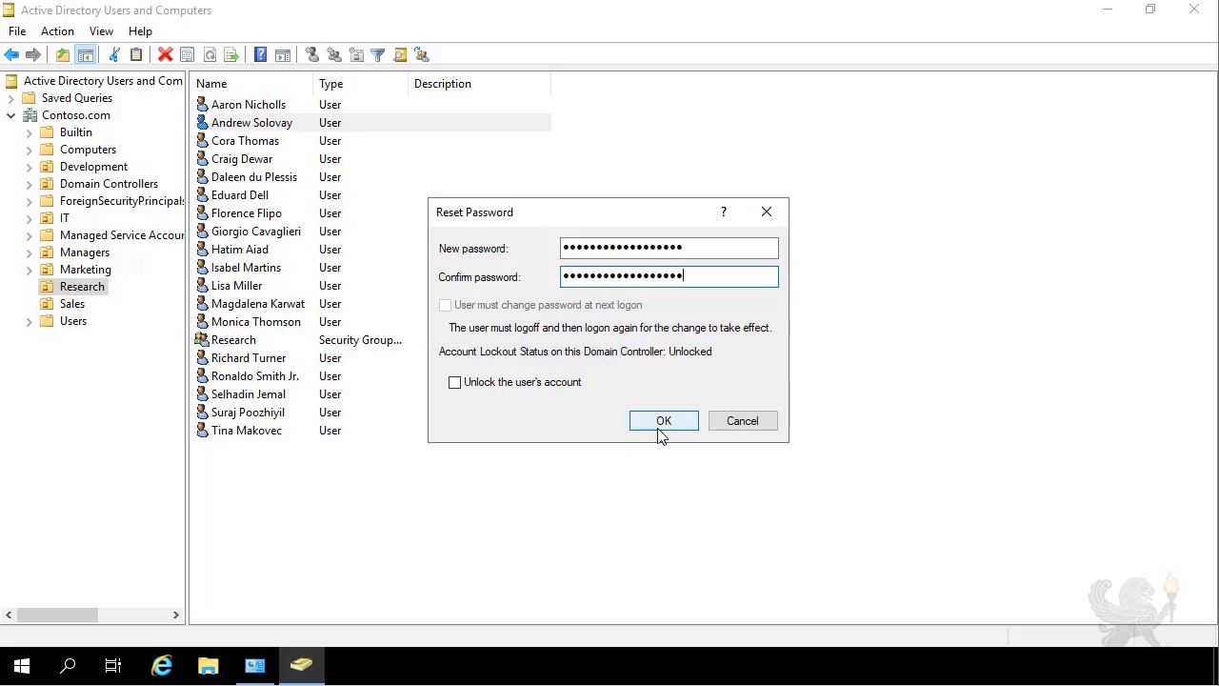